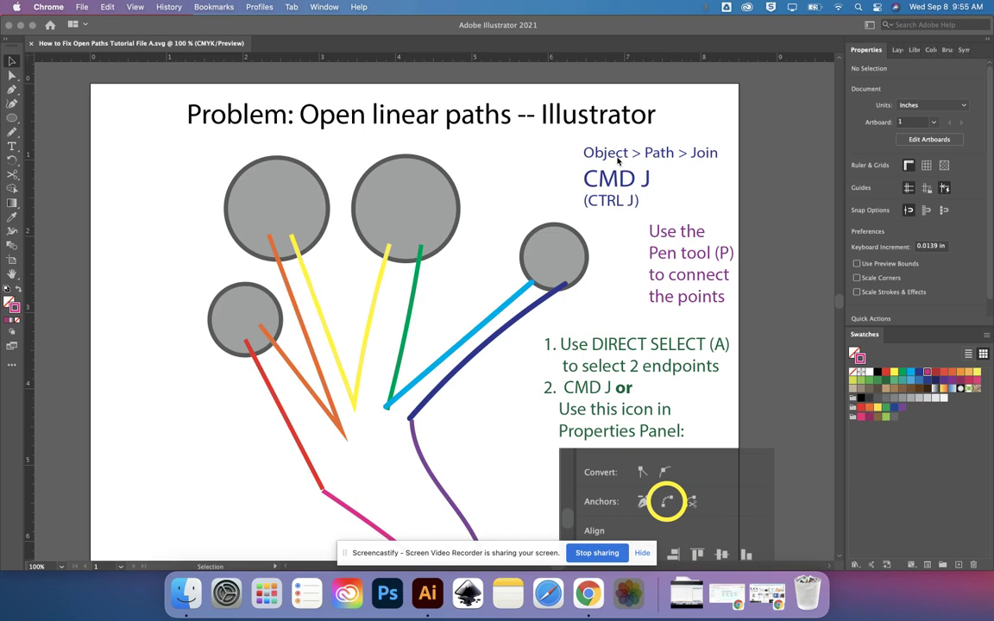
Step: Select the red and magenta lines, zoom in, and join them with Object > Path > Join
click(216, 409)
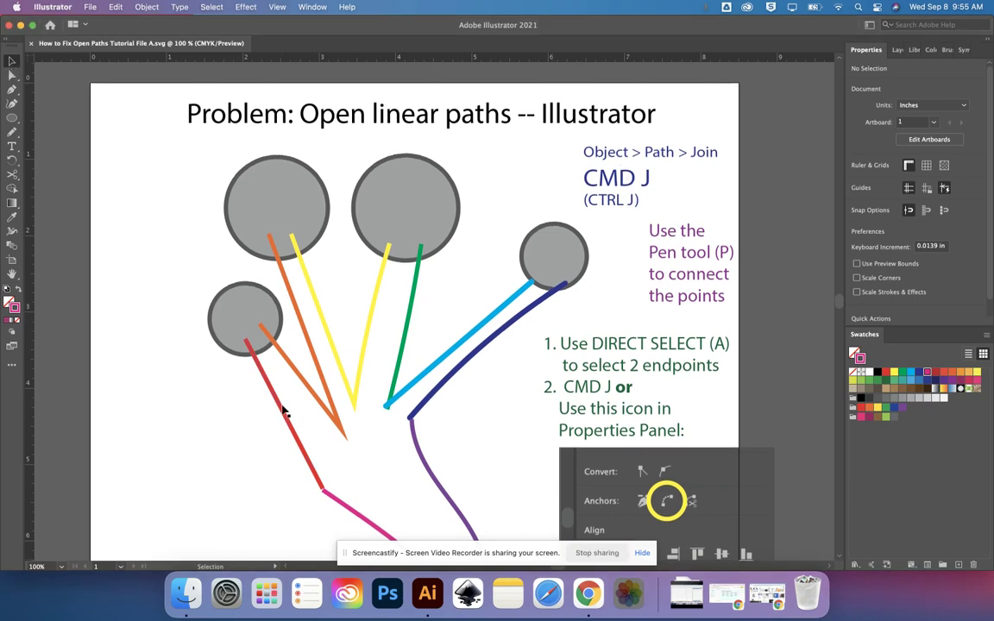
drag(245, 323, 321, 462)
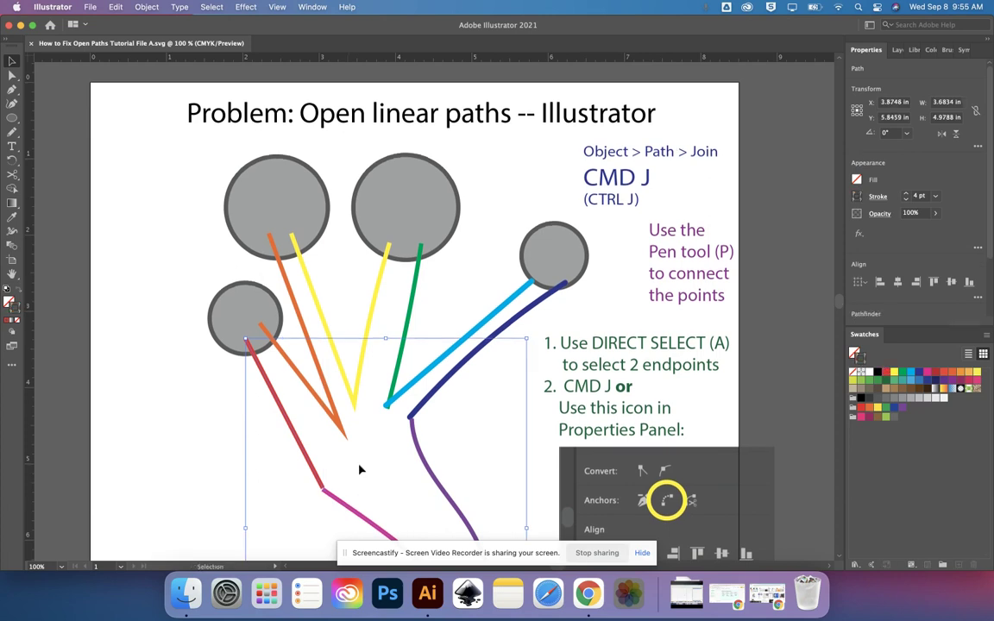
scroll(361, 470, down, 3)
key(super+equal)
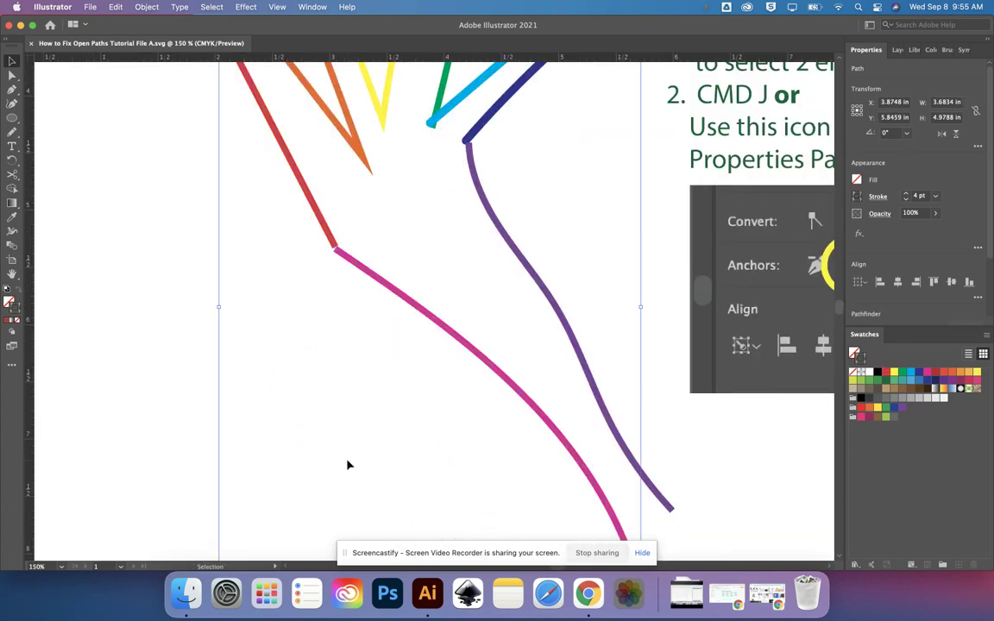
key(super+equal)
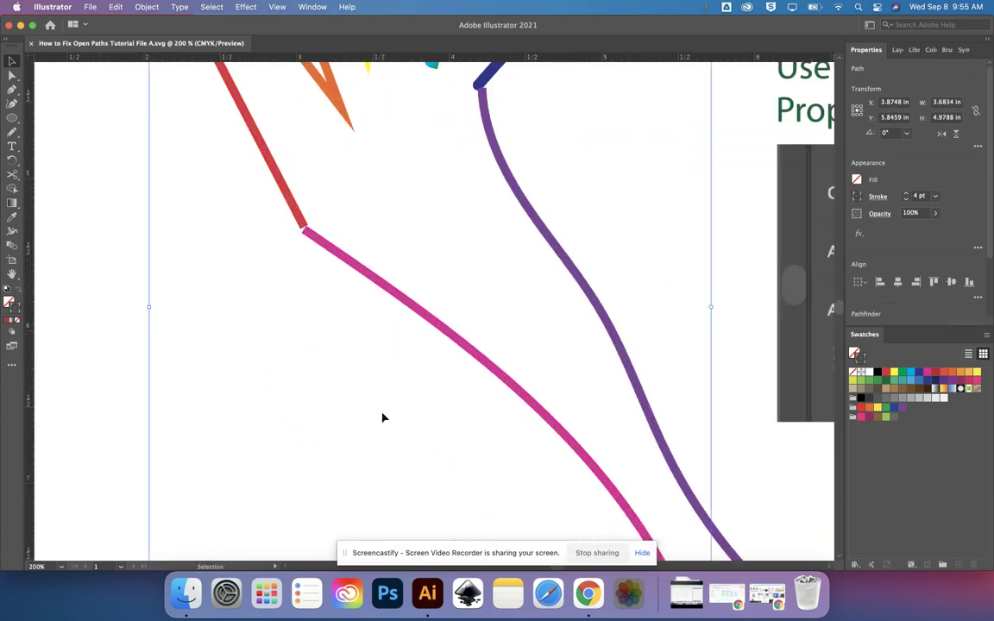
click(147, 7)
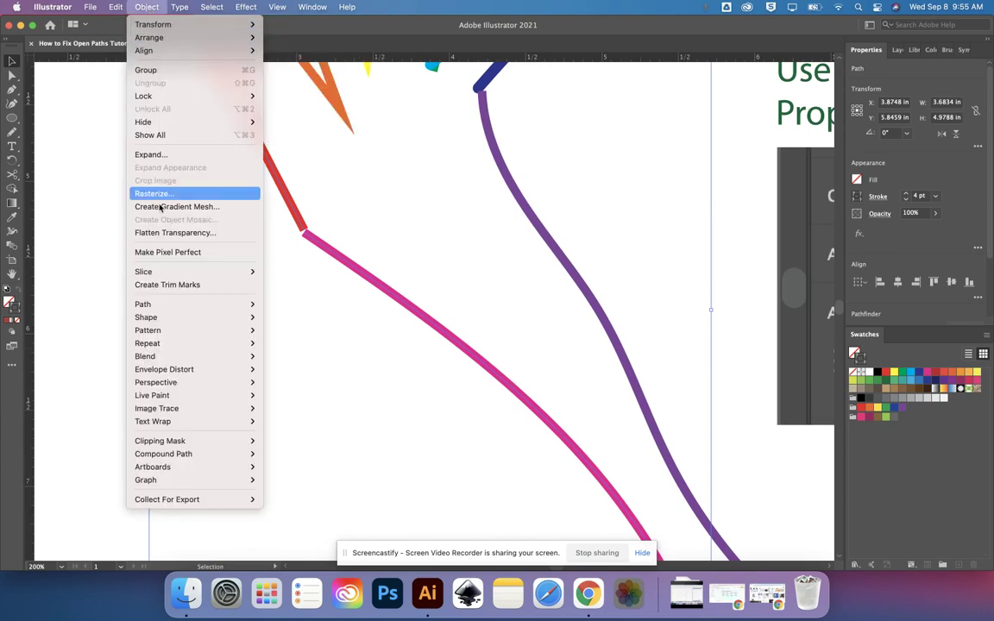
mouse_move(224, 309)
click(278, 304)
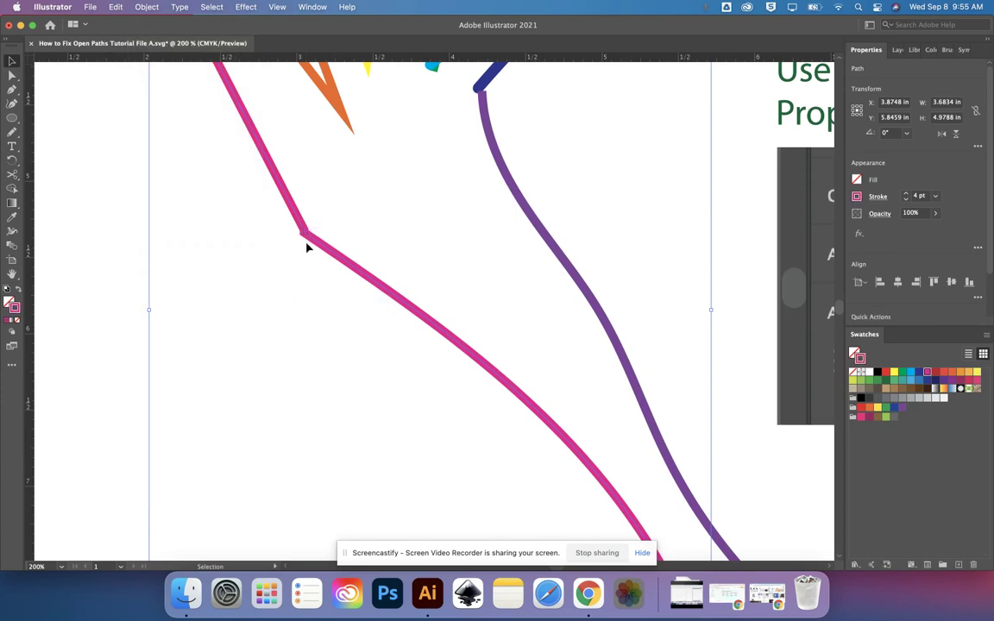
Step: Undo the trial join and nudge the corner anchor where red meets magenta
key(super+z)
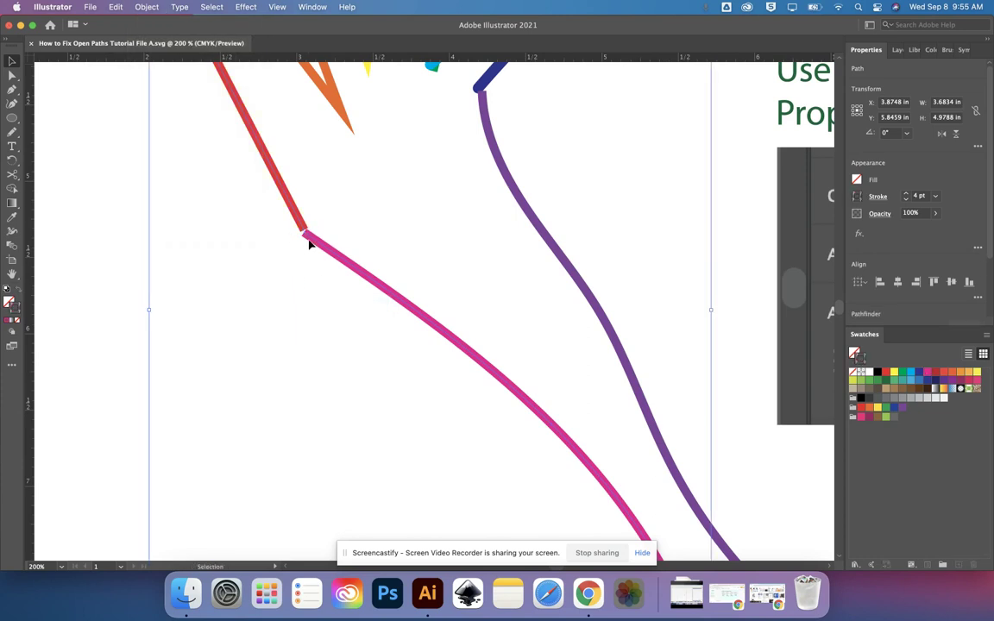
click(12, 75)
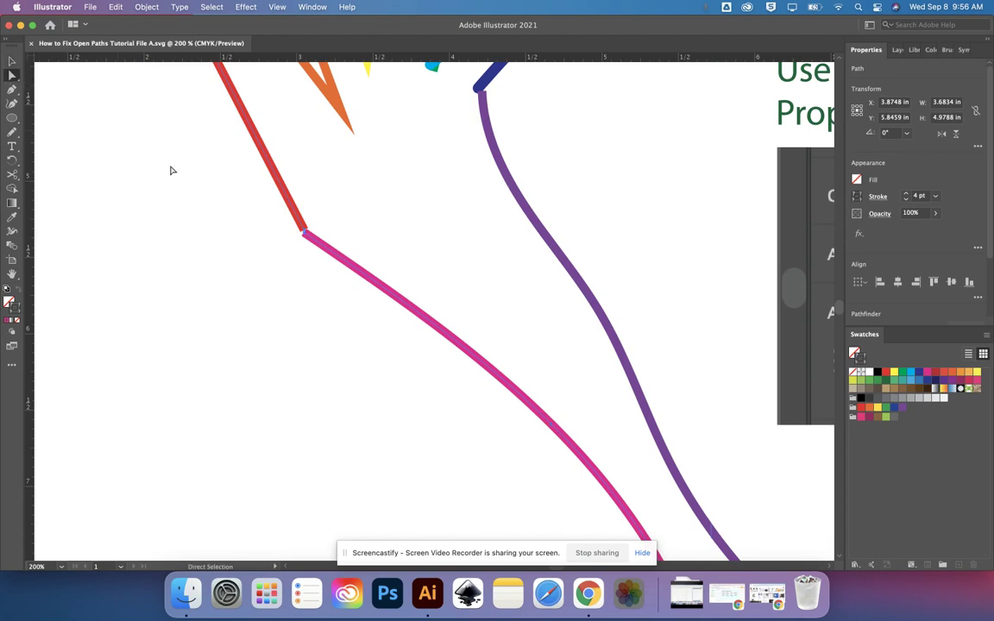
click(307, 234)
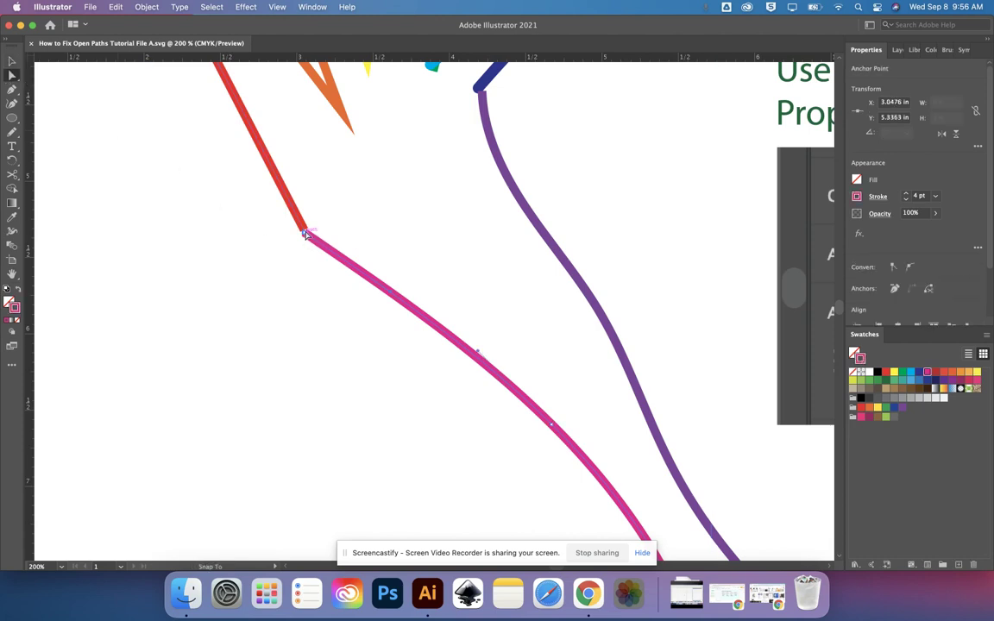
click(306, 235)
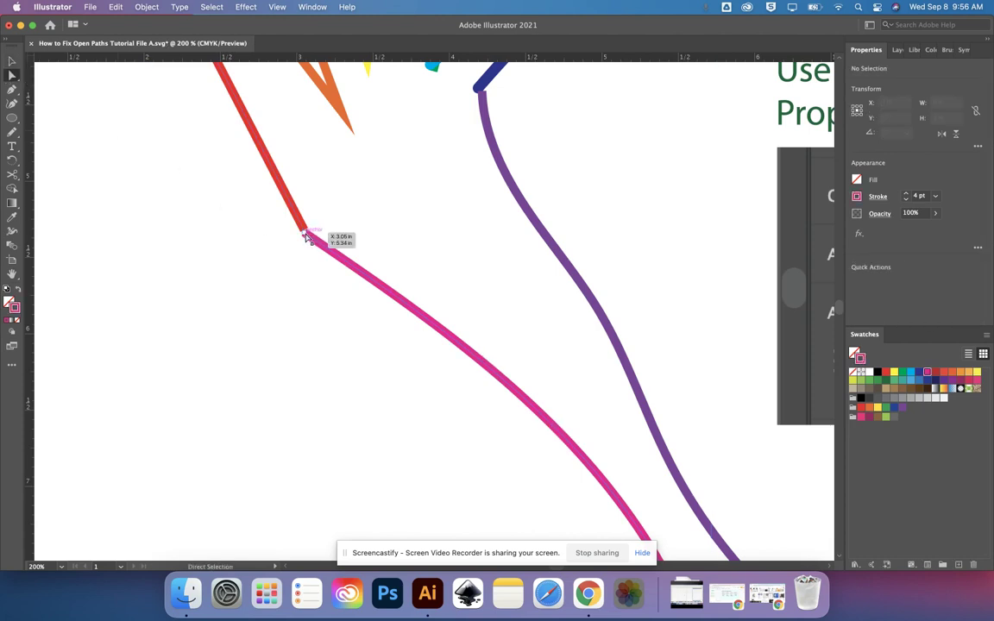
mouse_move(306, 234)
mouse_down()
mouse_move(305, 226)
mouse_move(309, 235)
mouse_up()
click(274, 225)
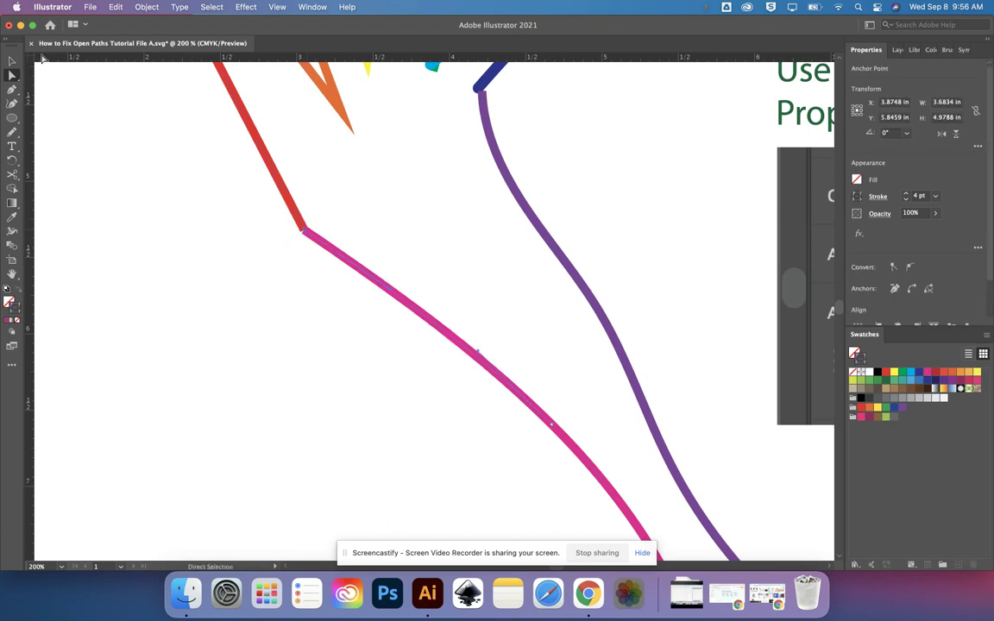
Step: Select the red and magenta lines and join them into one magenta path
click(12, 60)
click(227, 161)
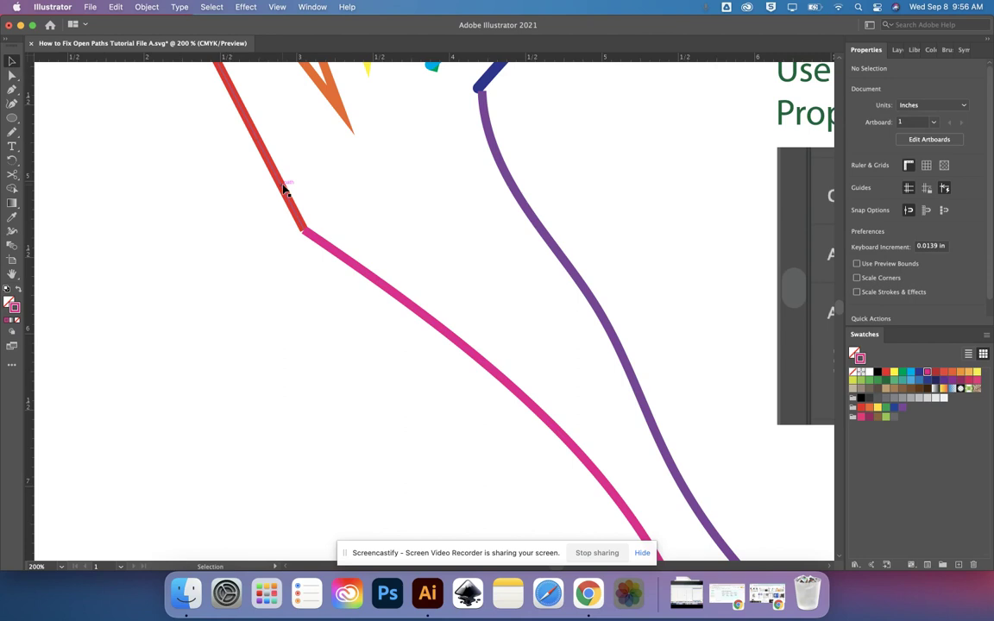
click(286, 189)
shift+click(338, 253)
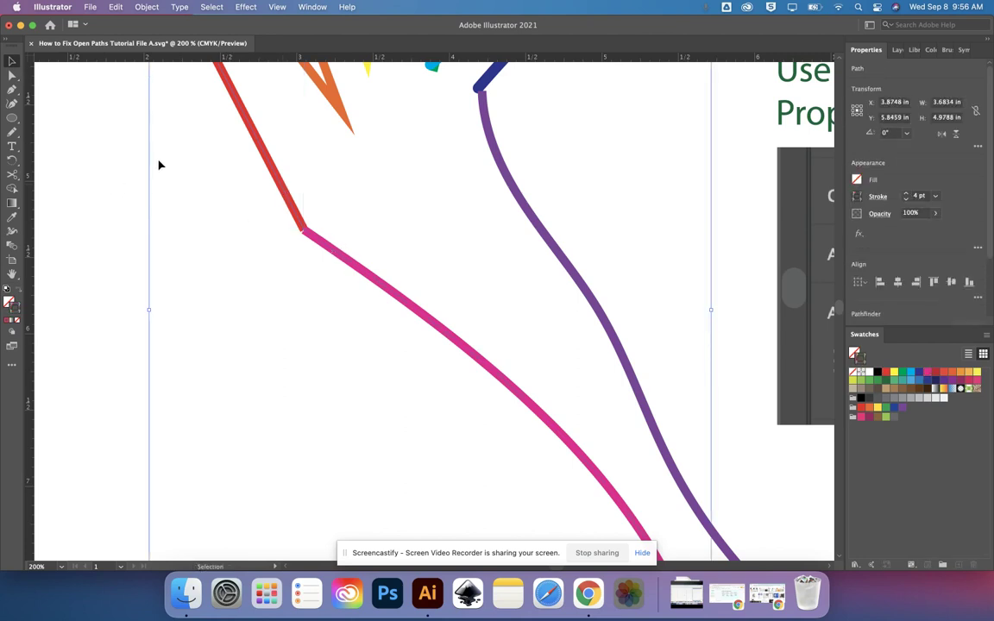
click(140, 7)
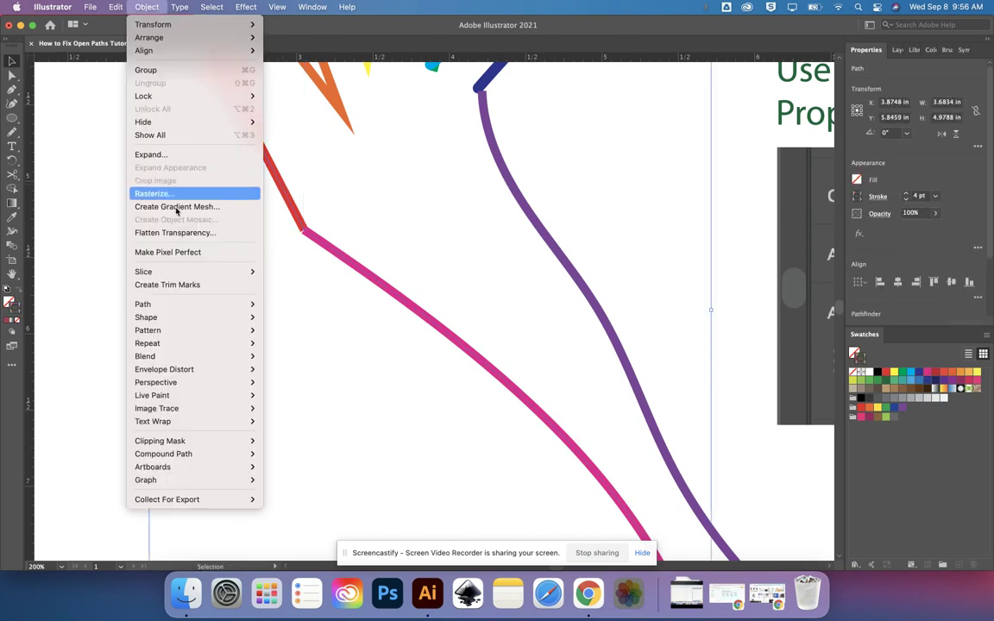
mouse_move(191, 304)
click(285, 305)
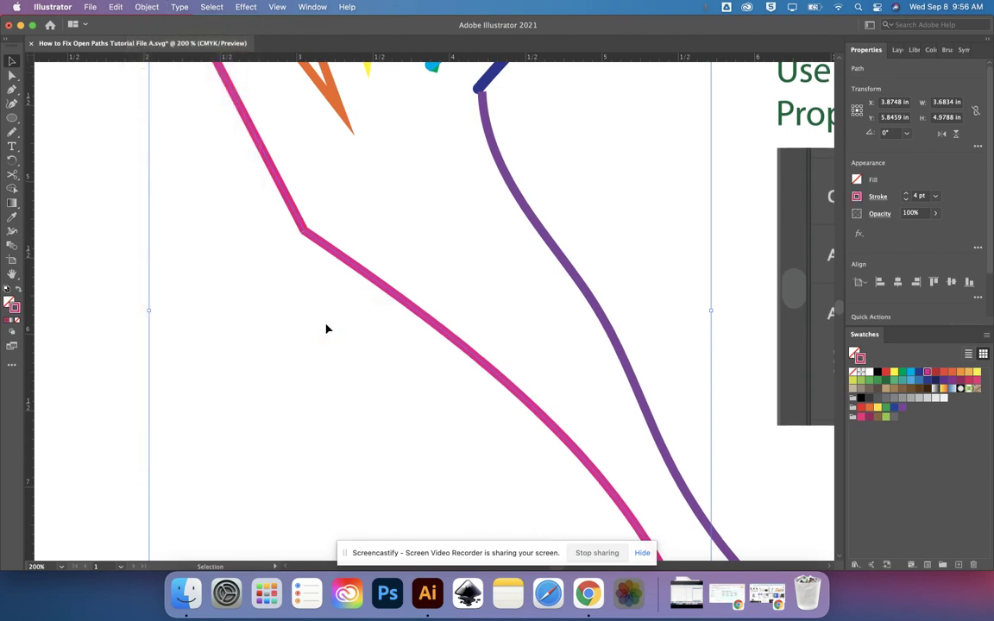
scroll(326, 328, up, 5)
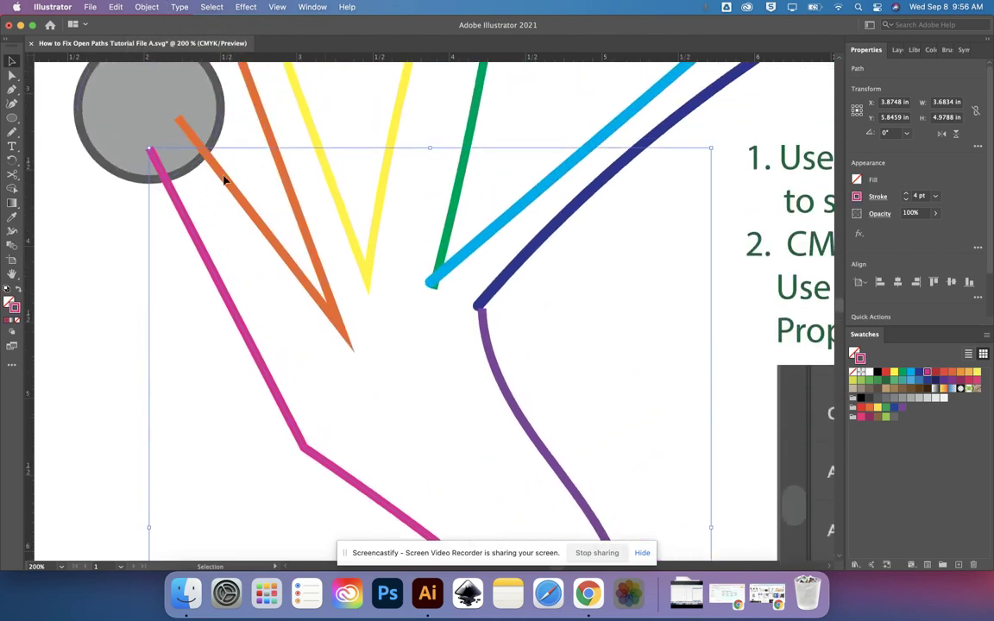
Step: Pan the canvas to bring the tutorial instructions and blue lines into view
click(616, 398)
key(h)
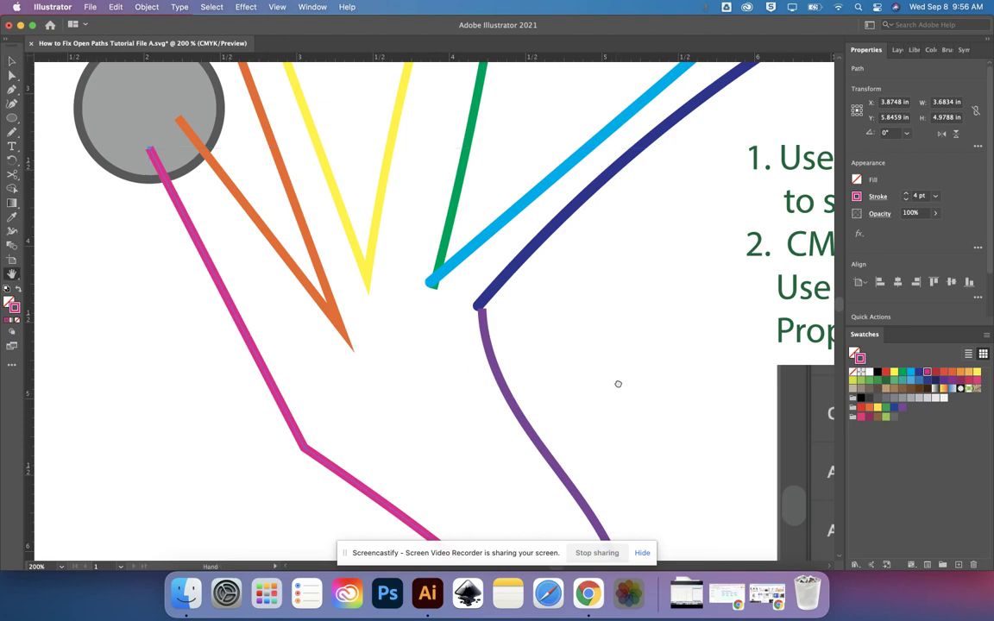
drag(617, 384, 262, 548)
scroll(263, 518, up, 5)
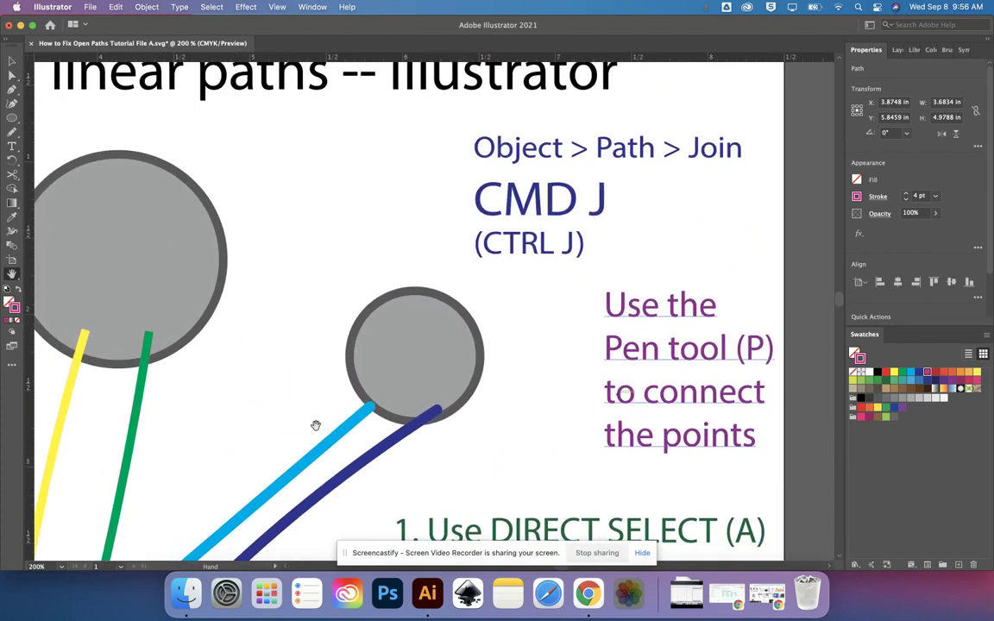
Step: Join the light-blue and dark-blue lines with Cmd+J, then undo the join
click(12, 60)
click(311, 467)
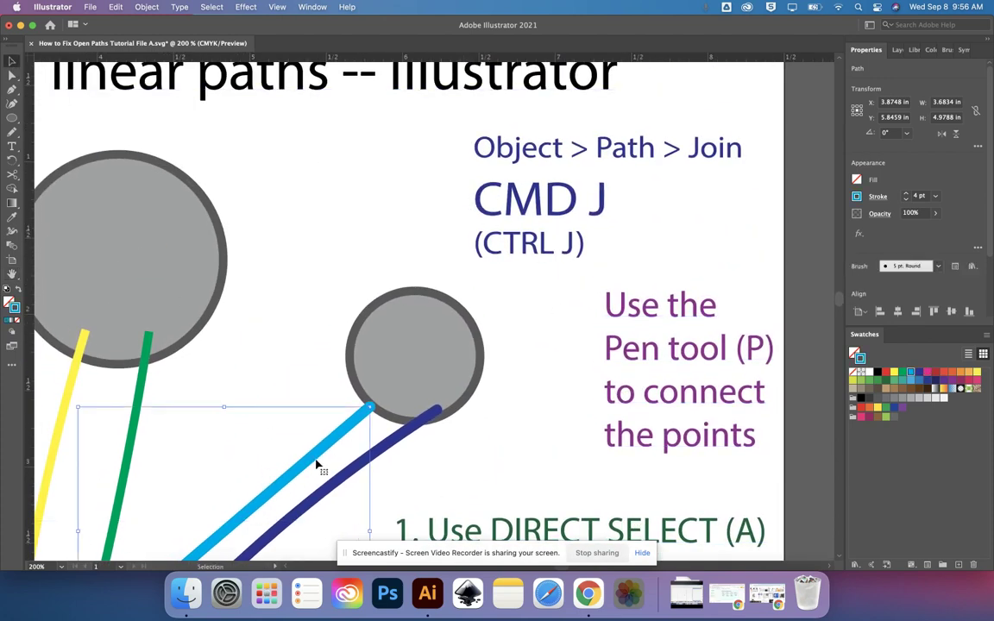
shift+click(371, 461)
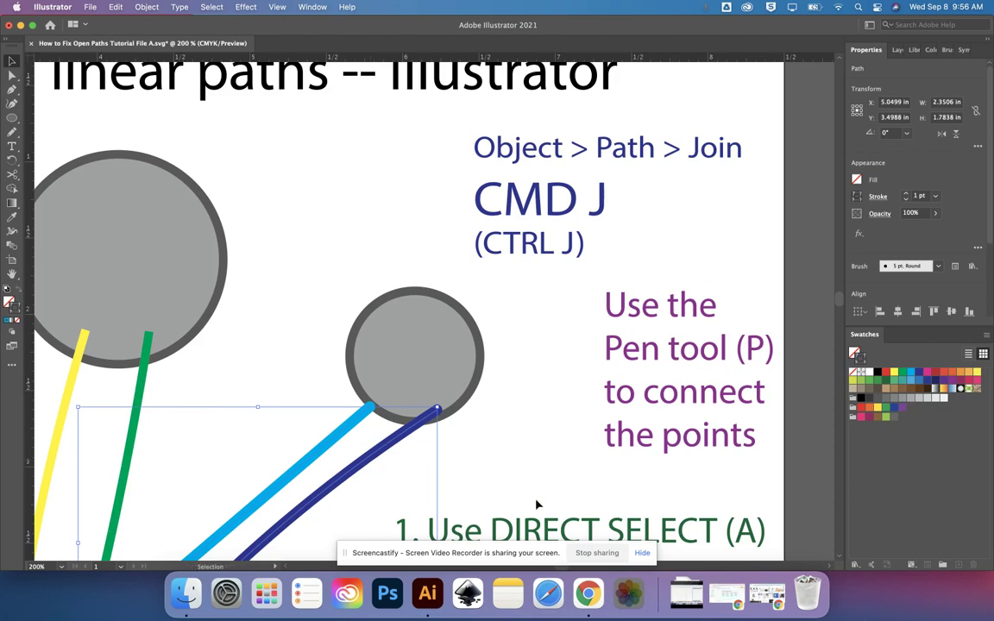
key(super+j)
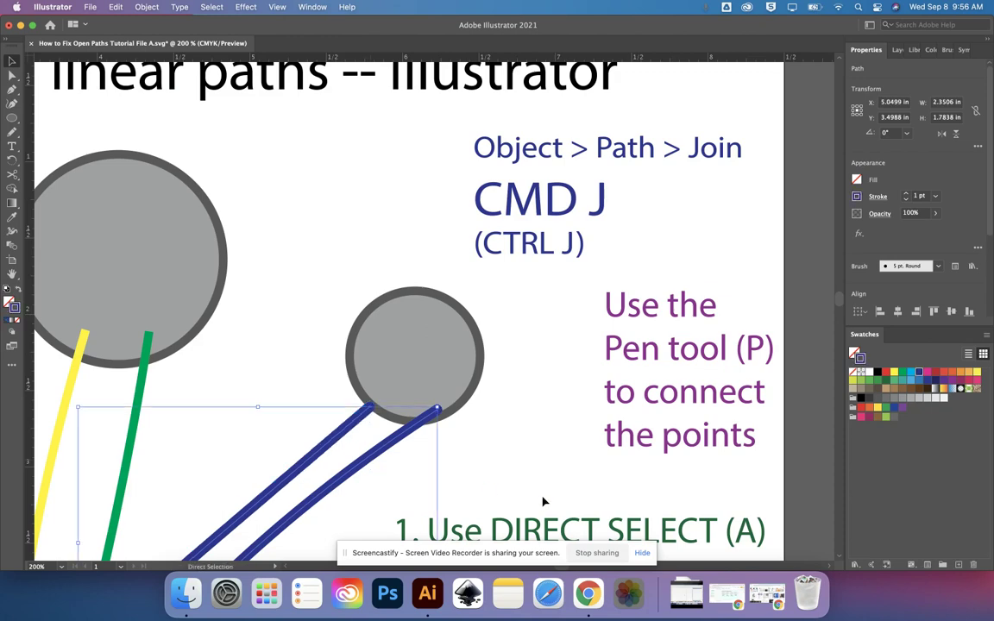
scroll(476, 417, down, 5)
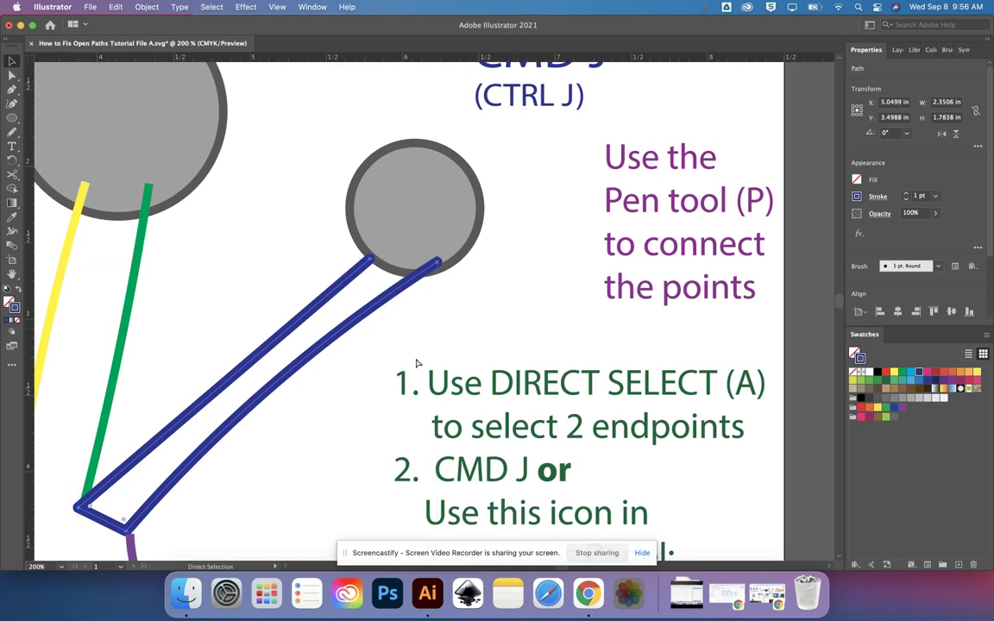
key(super+z)
Step: Select the top endpoints of both blue lines and join them into one path
click(518, 304)
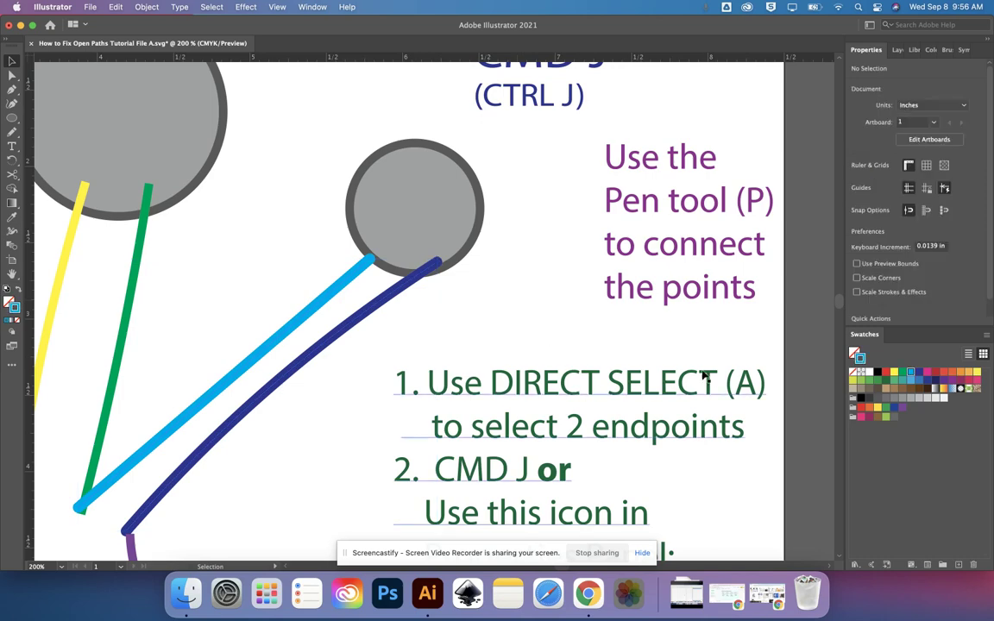
click(13, 75)
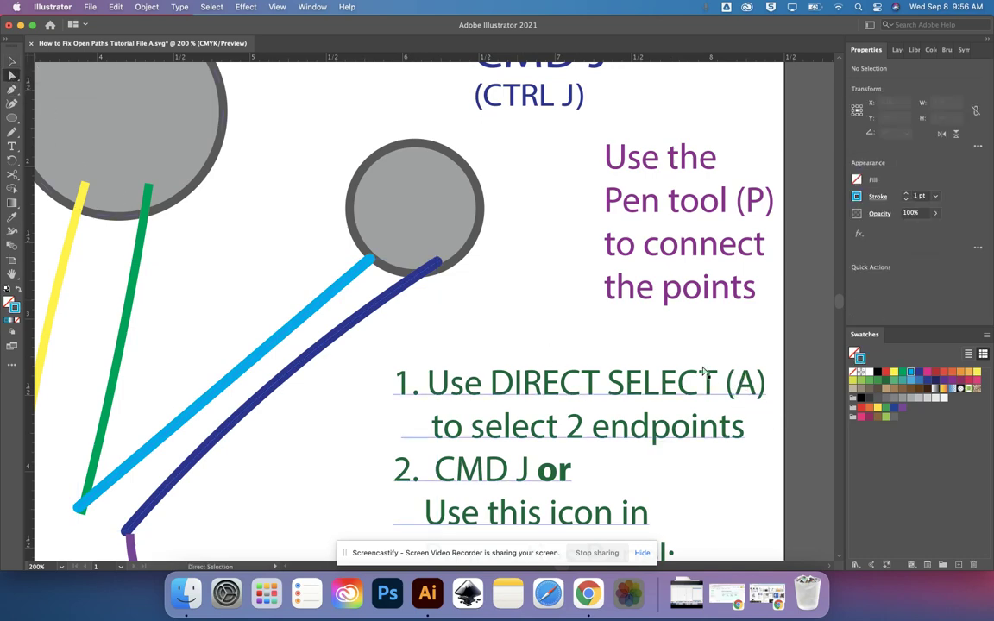
drag(373, 260, 371, 263)
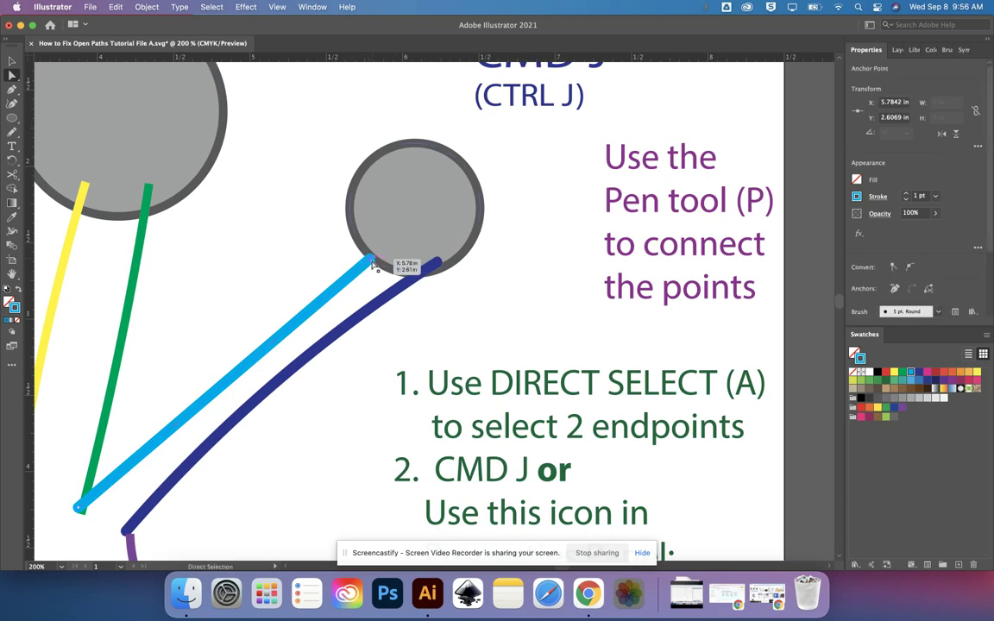
shift+click(439, 262)
shift+click(439, 263)
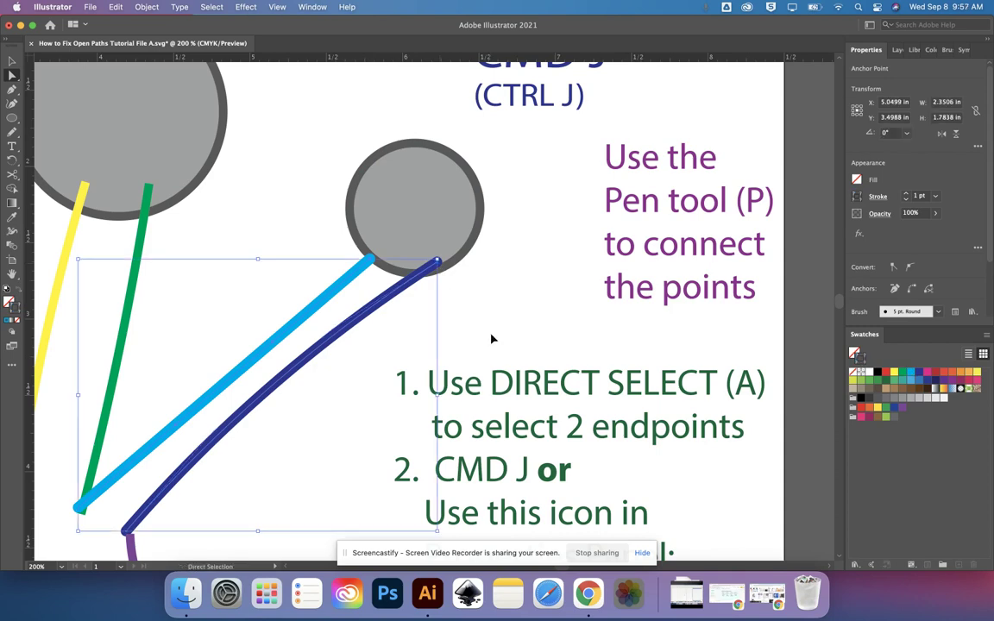
key(super+j)
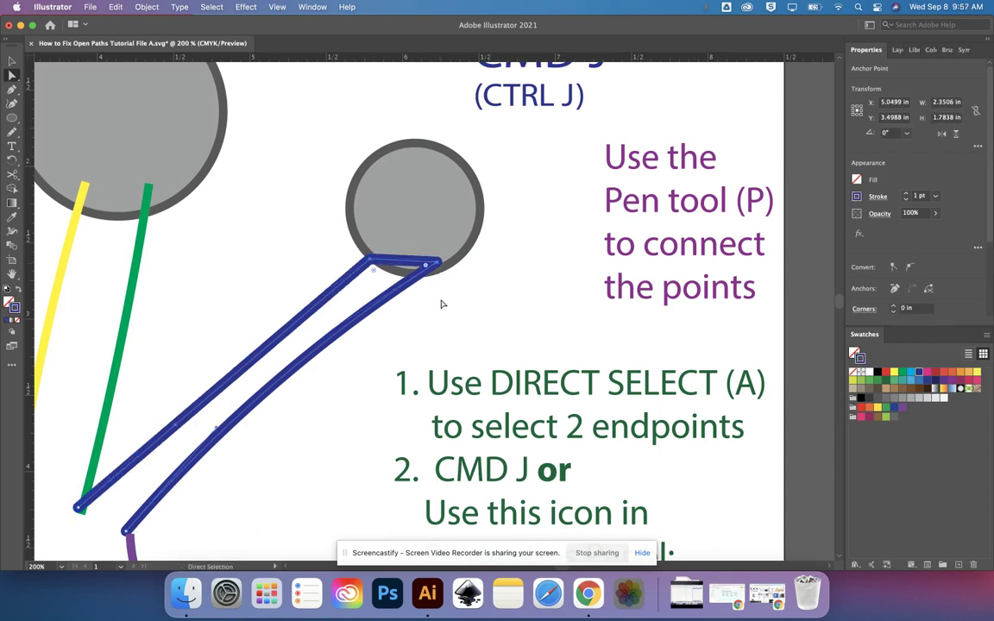
Step: Select the whole joined dark-blue path
scroll(408, 377, down, 2)
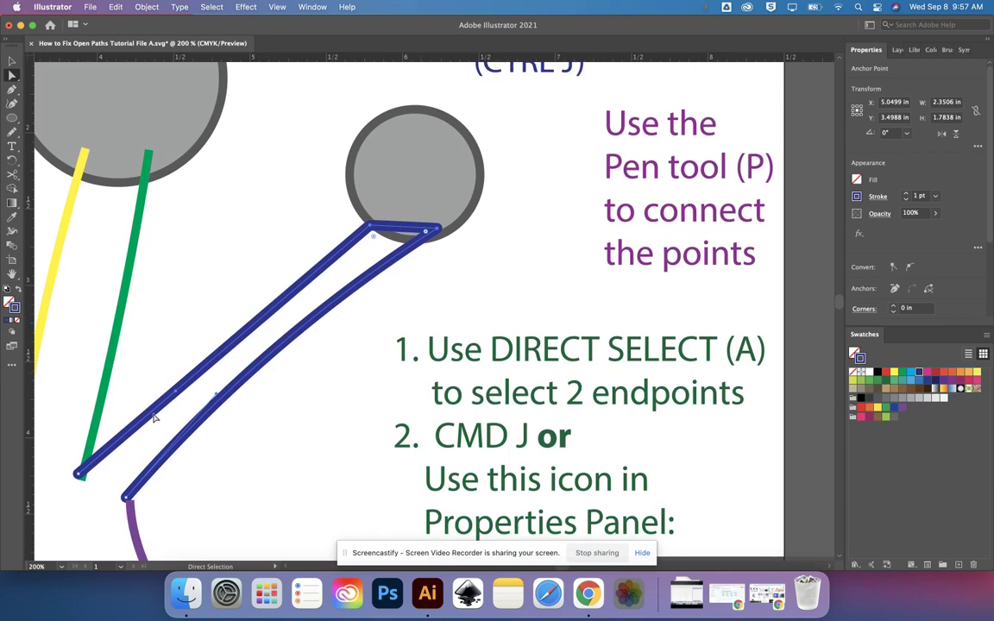
scroll(154, 417, down, 1)
click(12, 61)
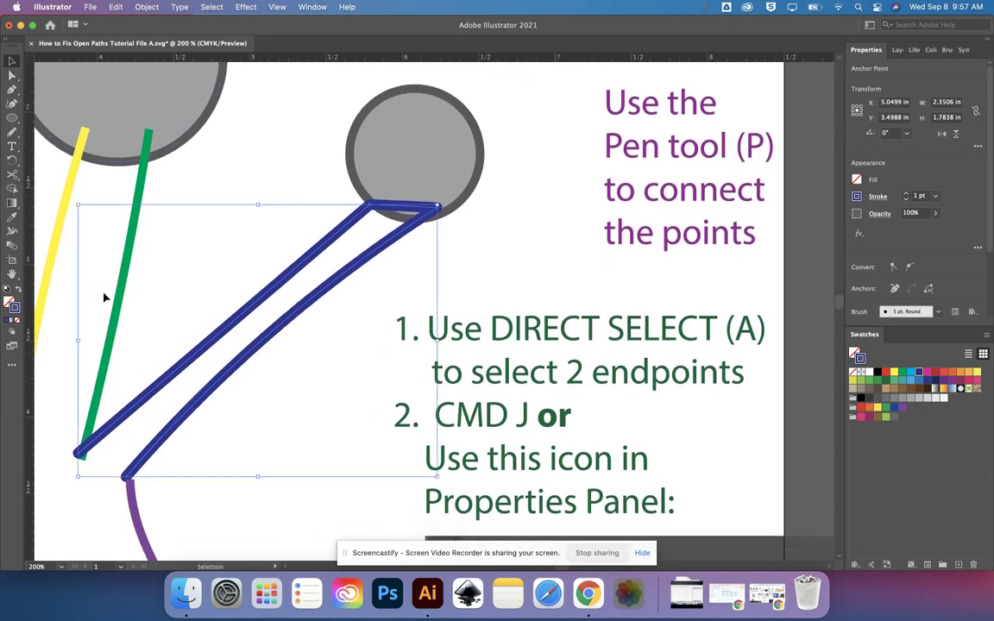
click(183, 316)
click(198, 349)
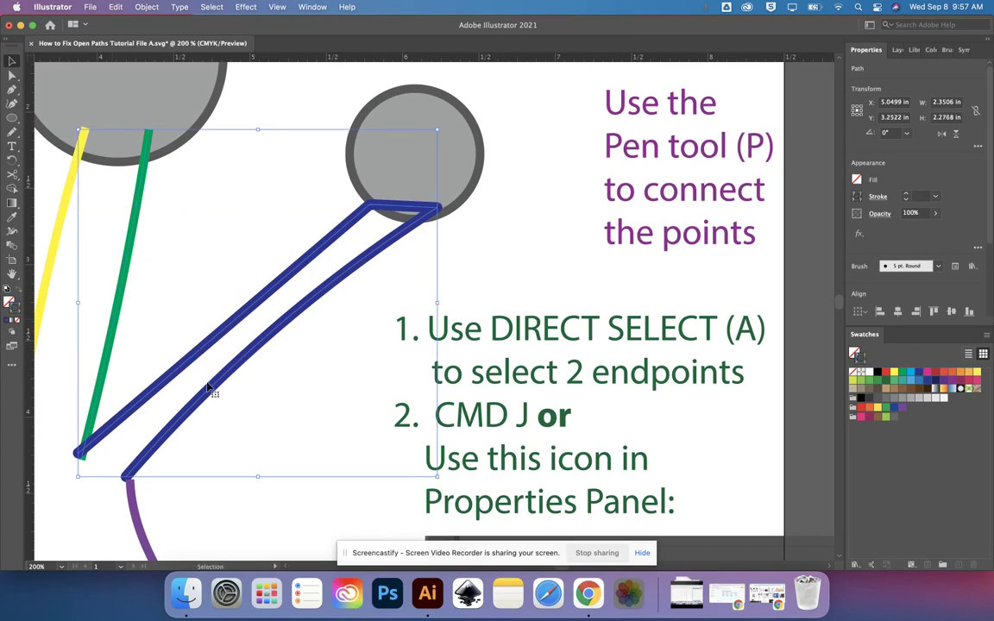
key(a)
key(super+j)
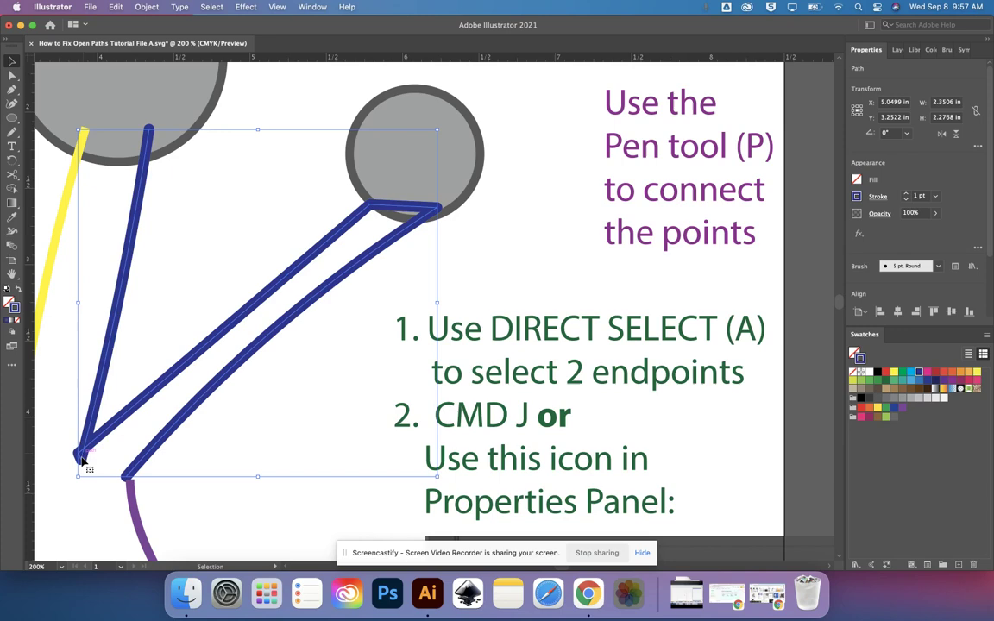
key(super+z)
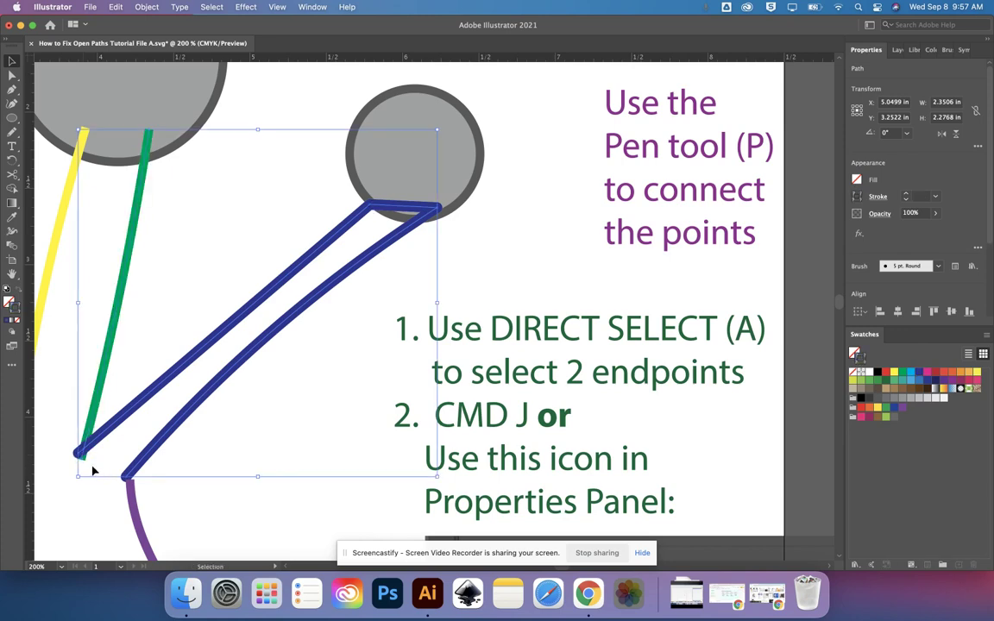
click(45, 450)
key(a)
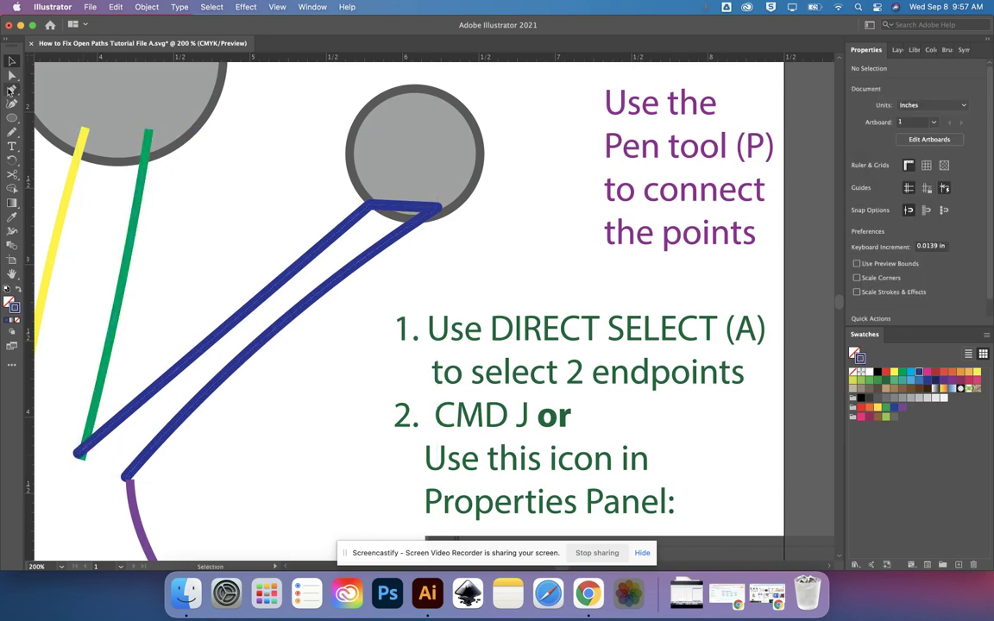
click(81, 454)
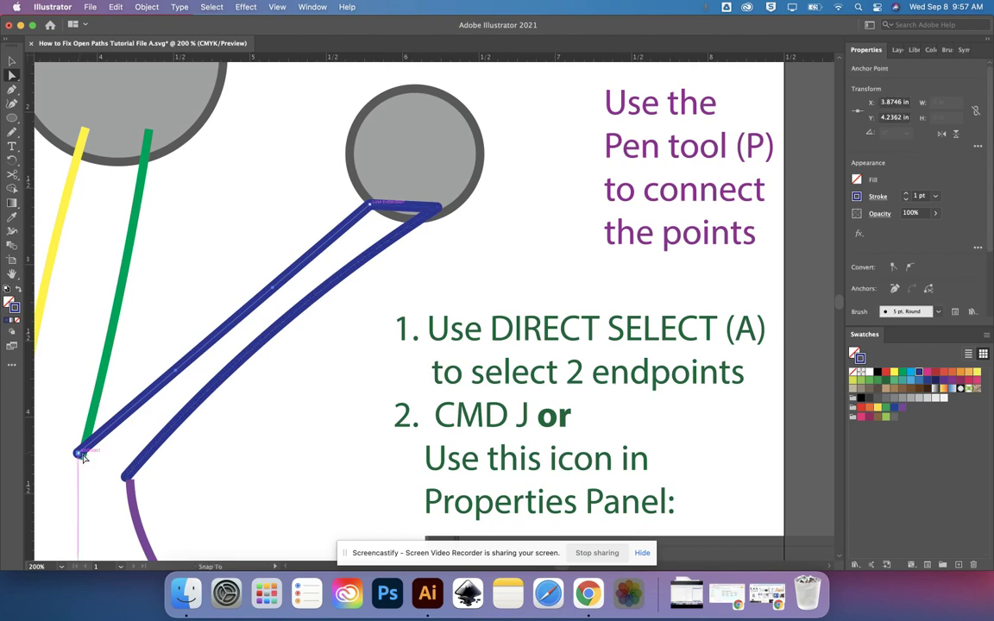
click(132, 483)
shift+click(127, 476)
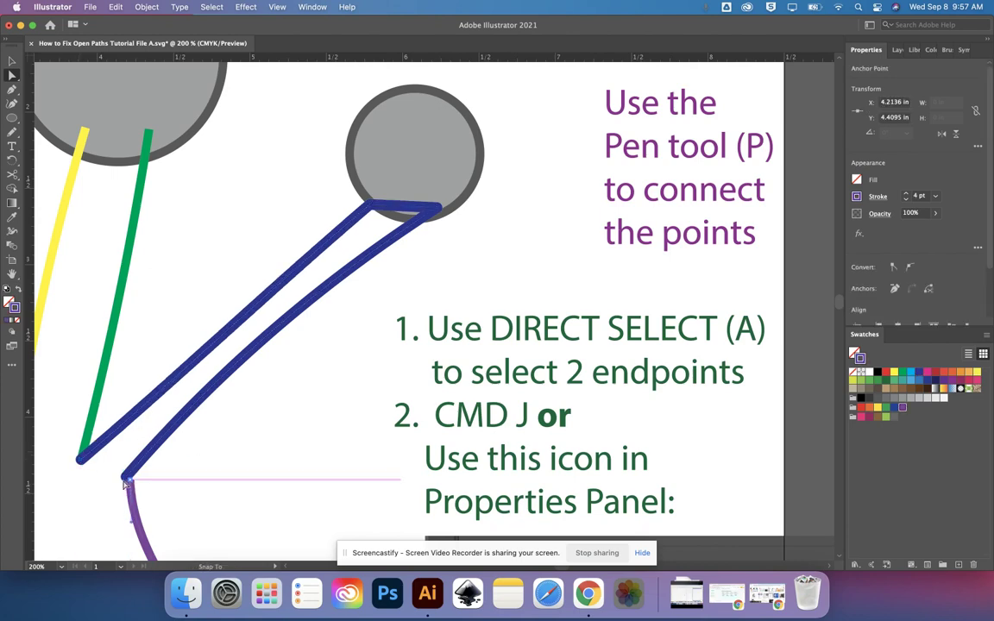
click(560, 378)
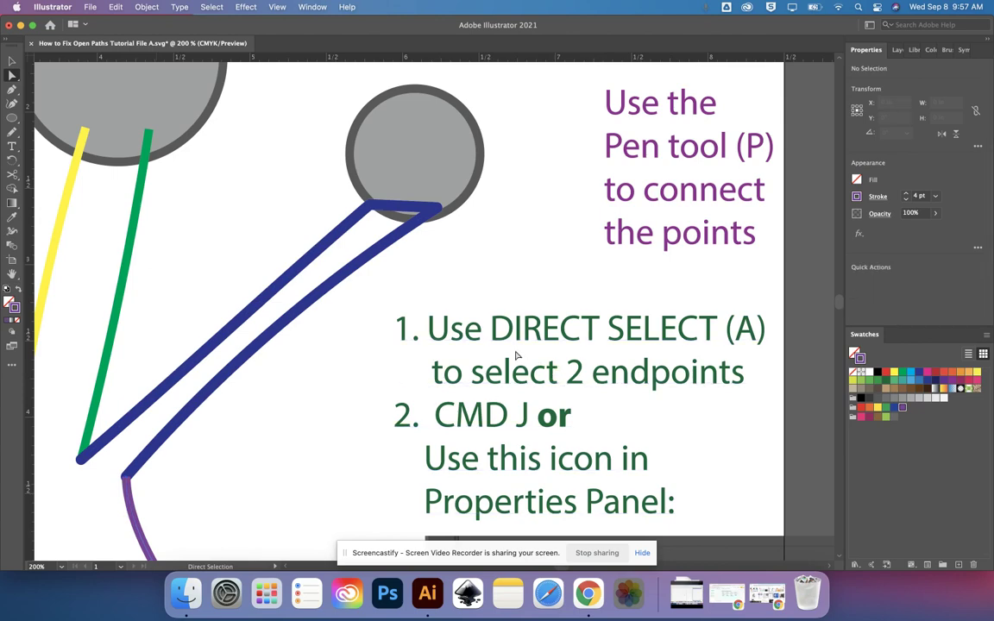
scroll(185, 467, up, 2)
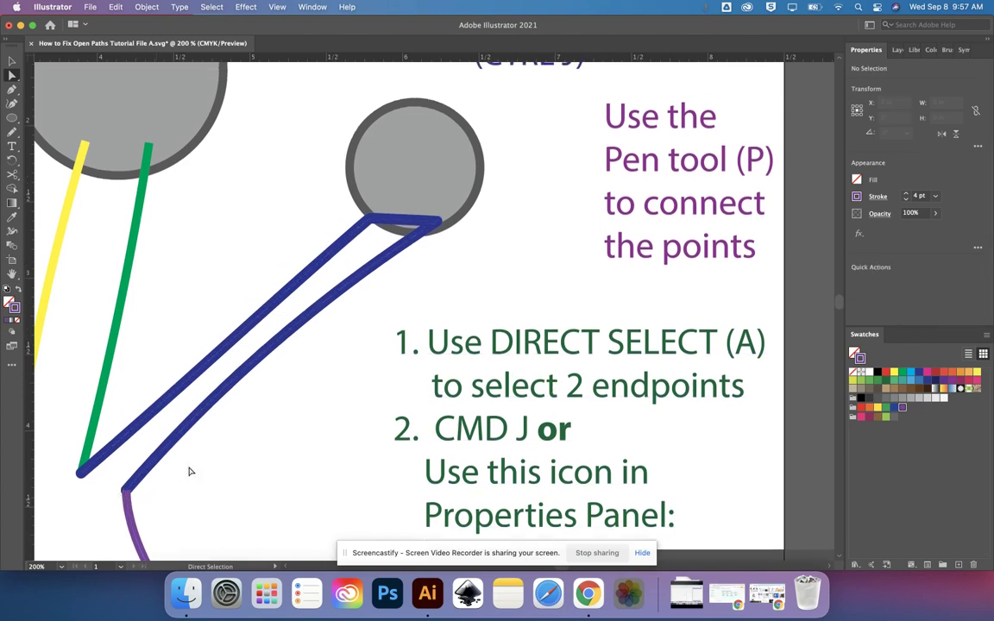
click(83, 151)
shift+click(147, 153)
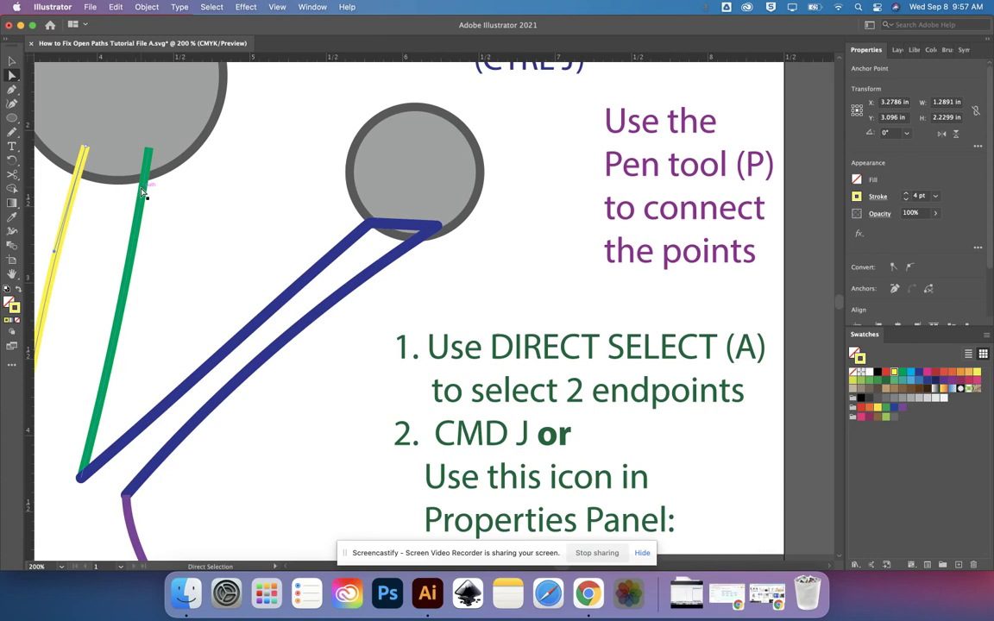
key(super+j)
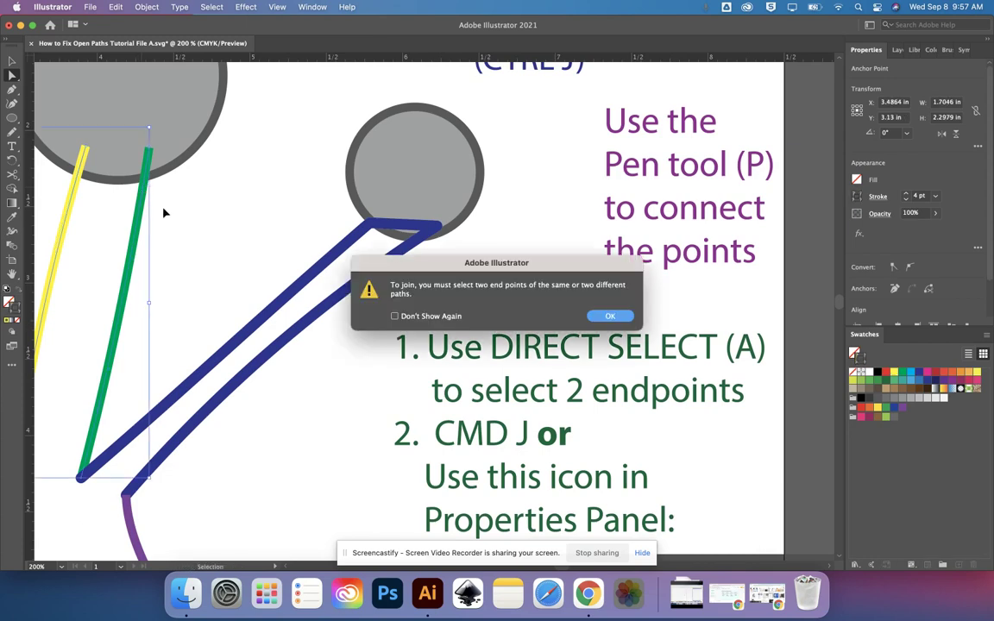
click(609, 317)
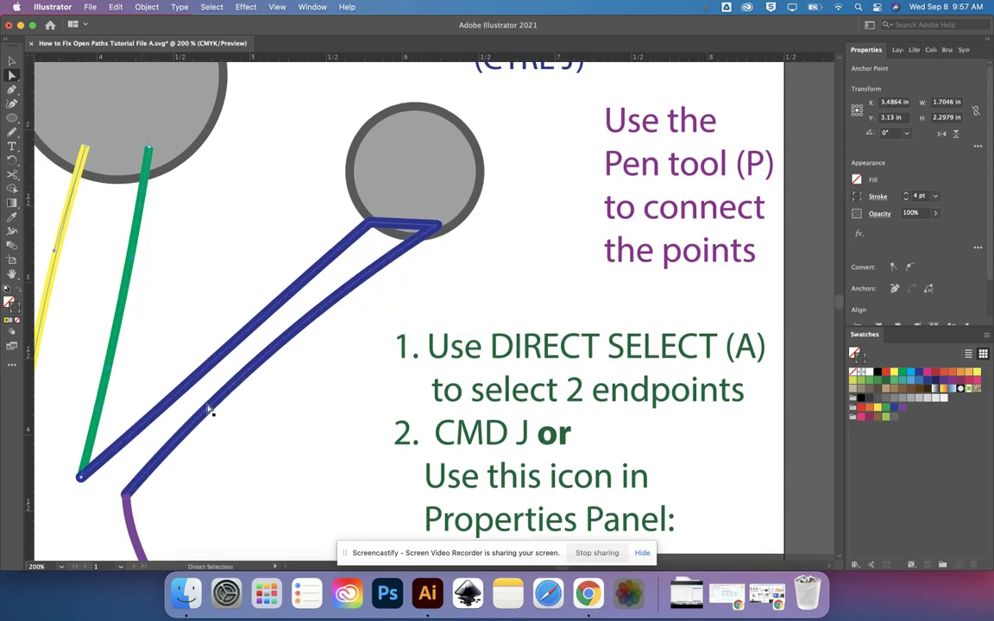
key(a)
key(super+minus)
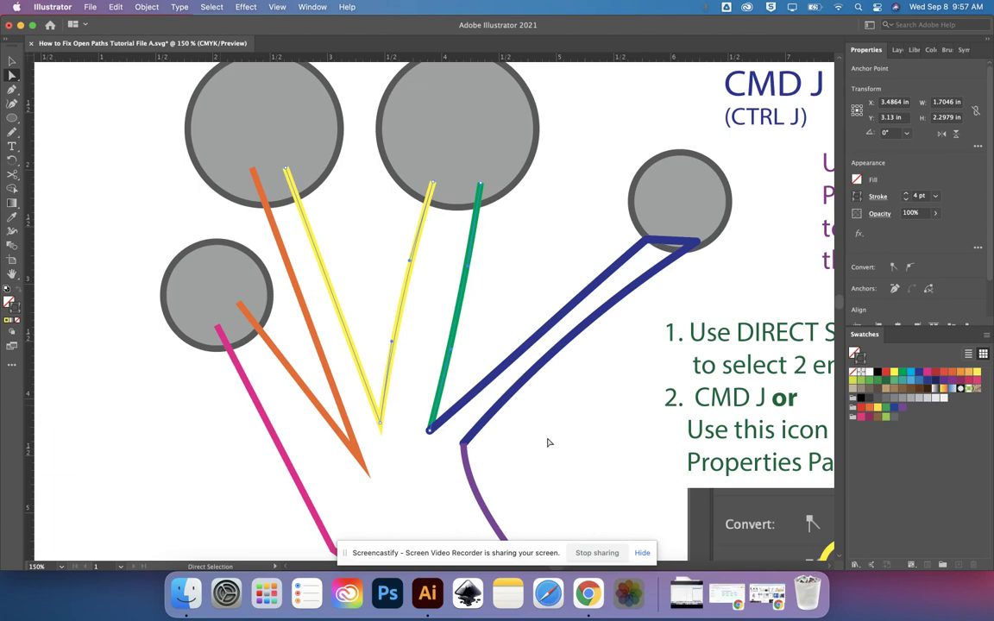
Step: Pan the view to bring the orange and yellow line tops into view
click(12, 89)
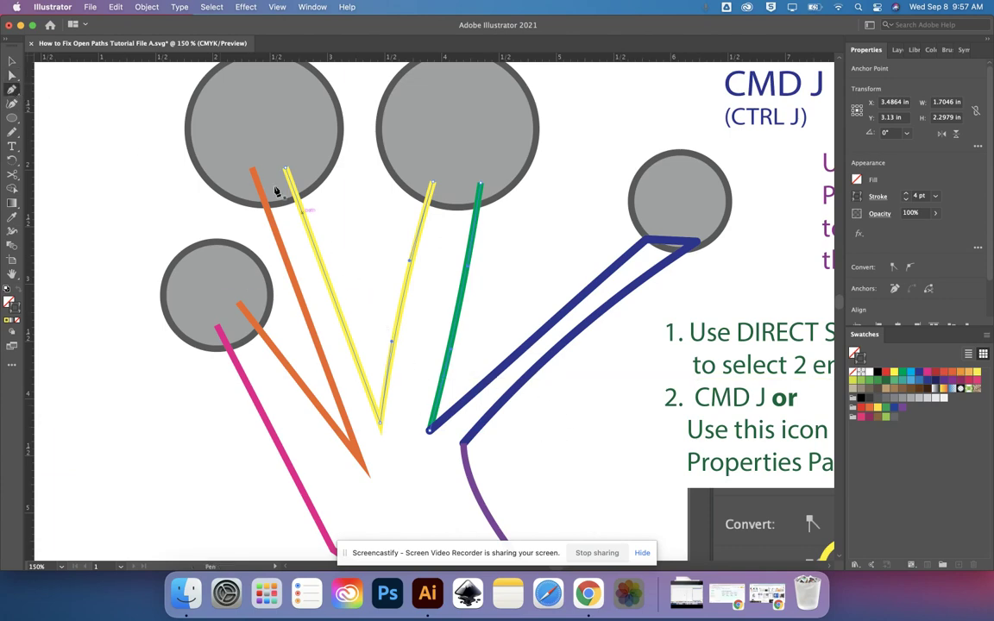
click(13, 87)
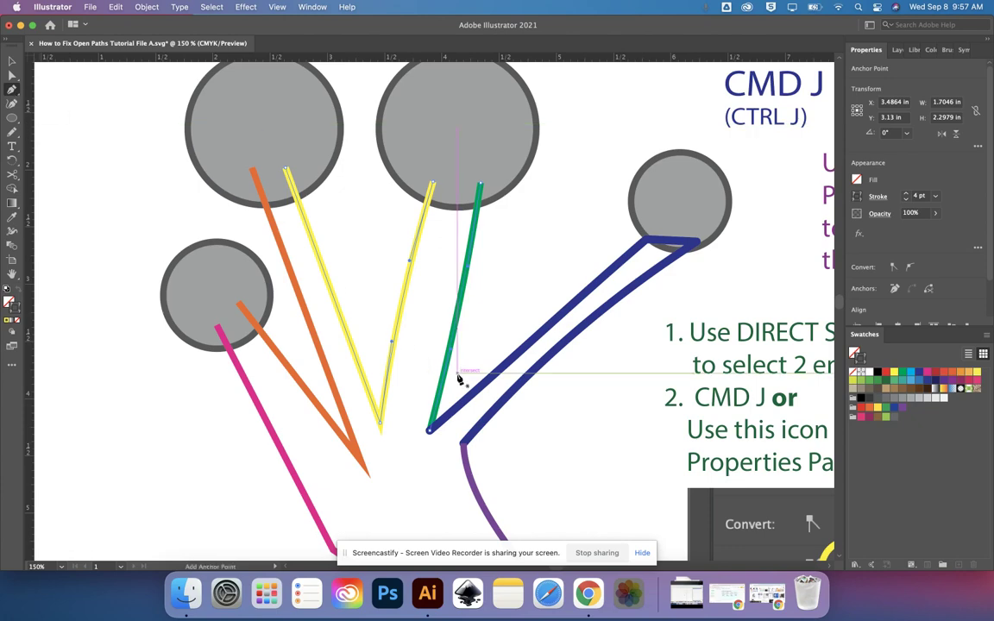
drag(561, 499, 461, 518)
drag(463, 458, 345, 494)
drag(408, 342, 496, 288)
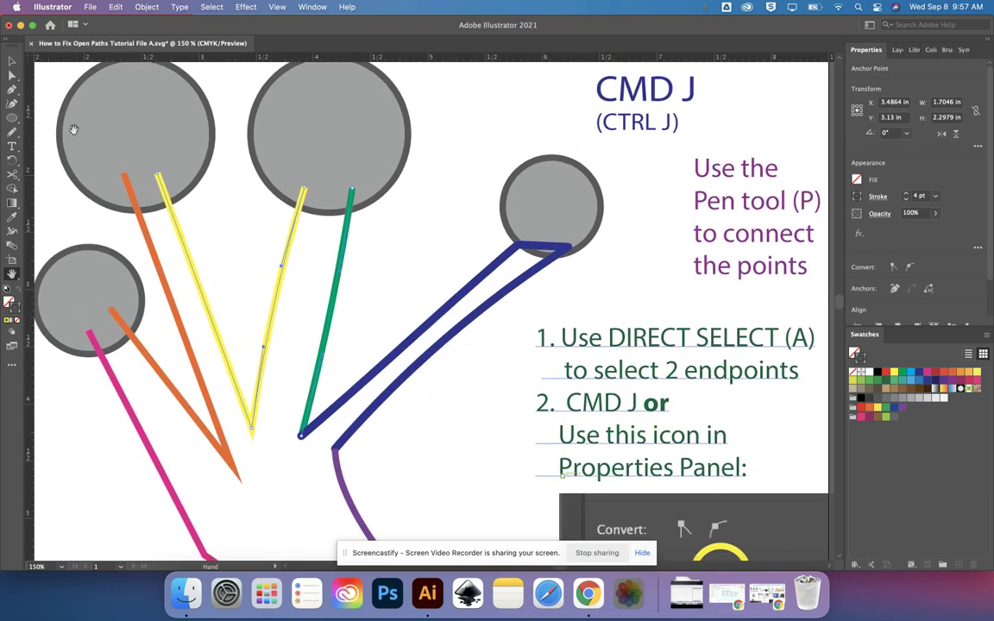
Step: With the Pen tool, connect the orange, yellow, pink and green line endpoints in turn
key(p)
click(126, 176)
click(159, 177)
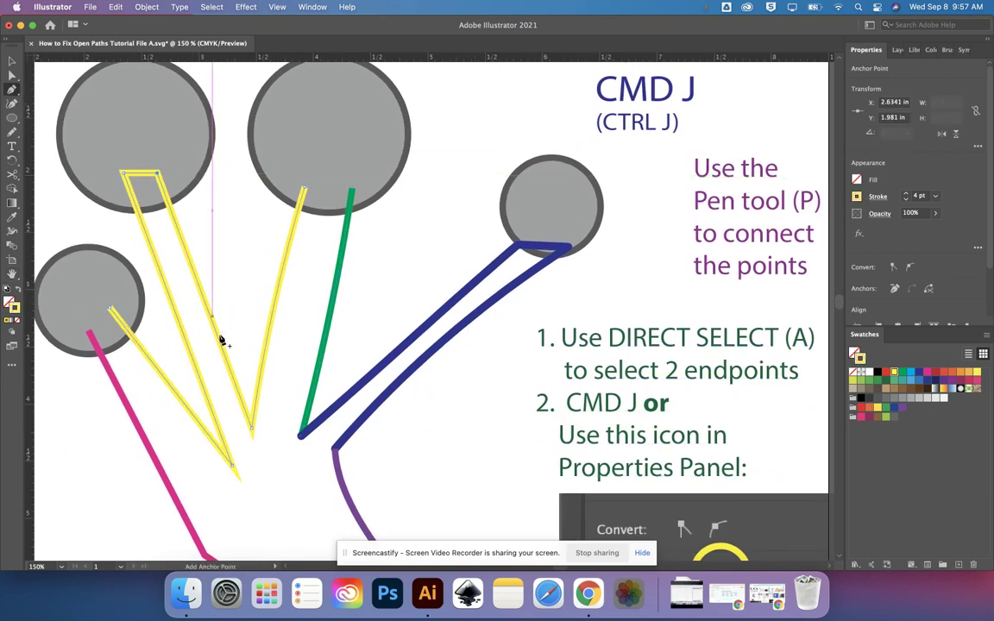
click(111, 309)
click(89, 330)
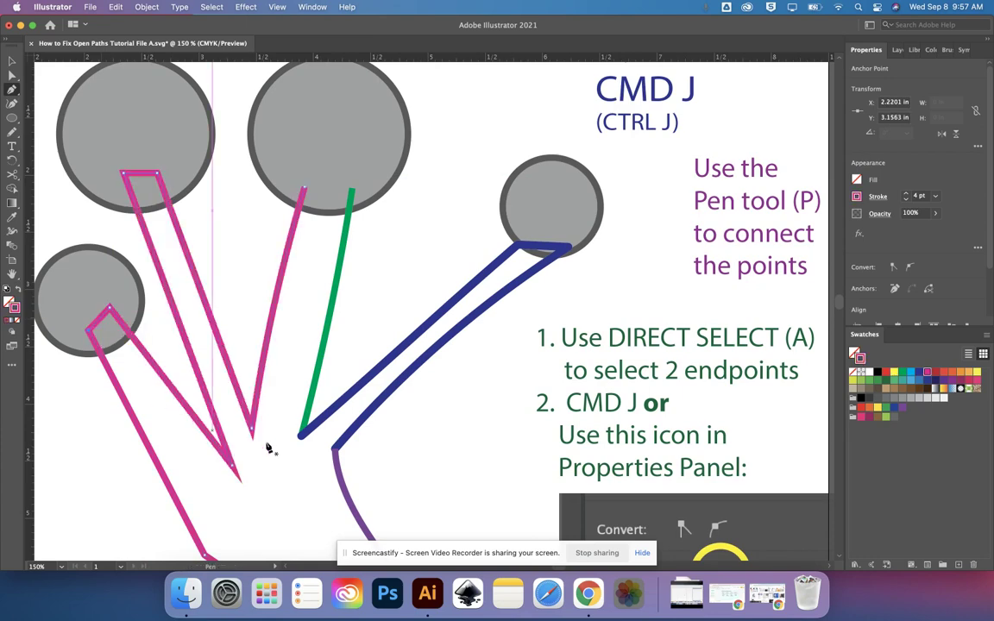
click(303, 185)
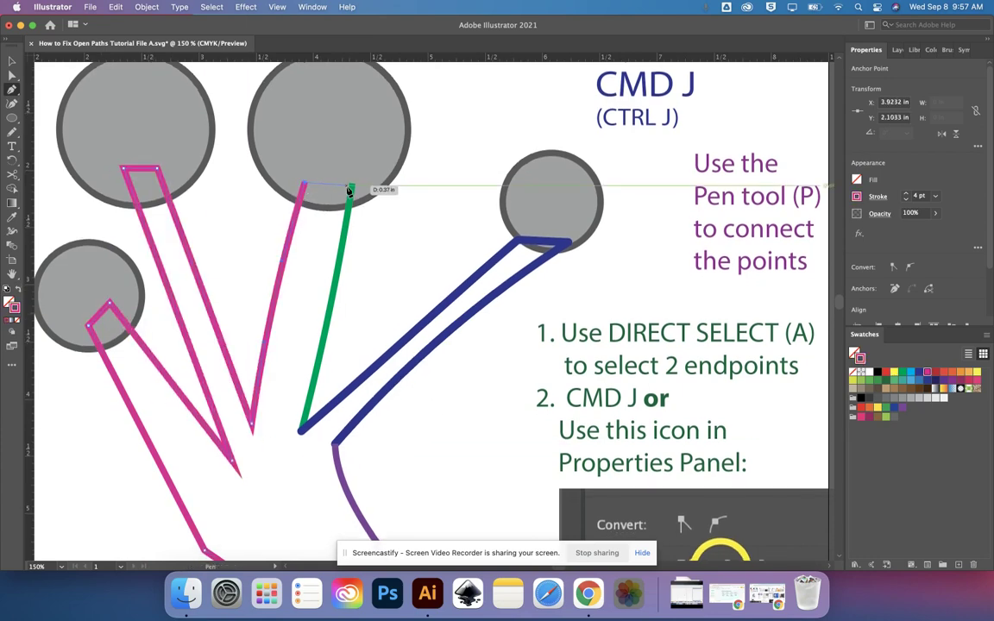
click(350, 186)
Step: Join the dark-blue path to the green path, then the green branches to the purple trunk
scroll(406, 368, down, 1)
key(v)
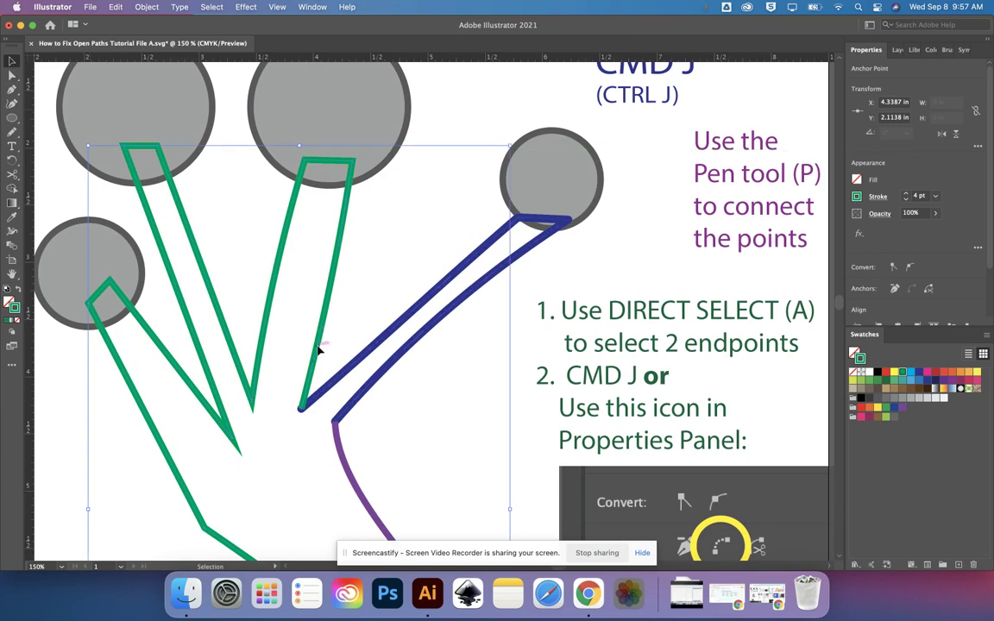
click(366, 360)
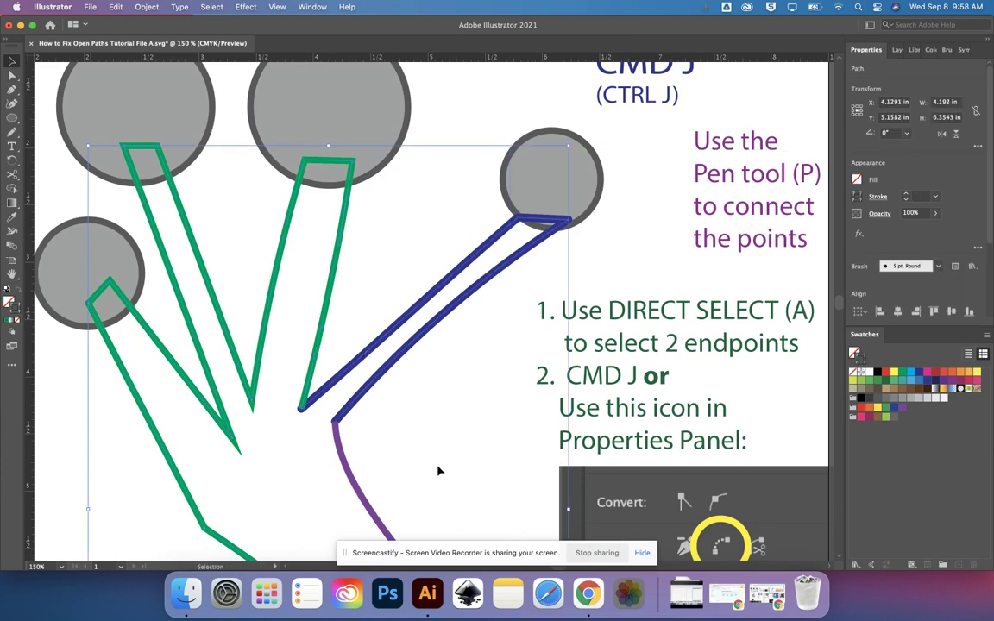
key(super+j)
scroll(389, 405, down, 2)
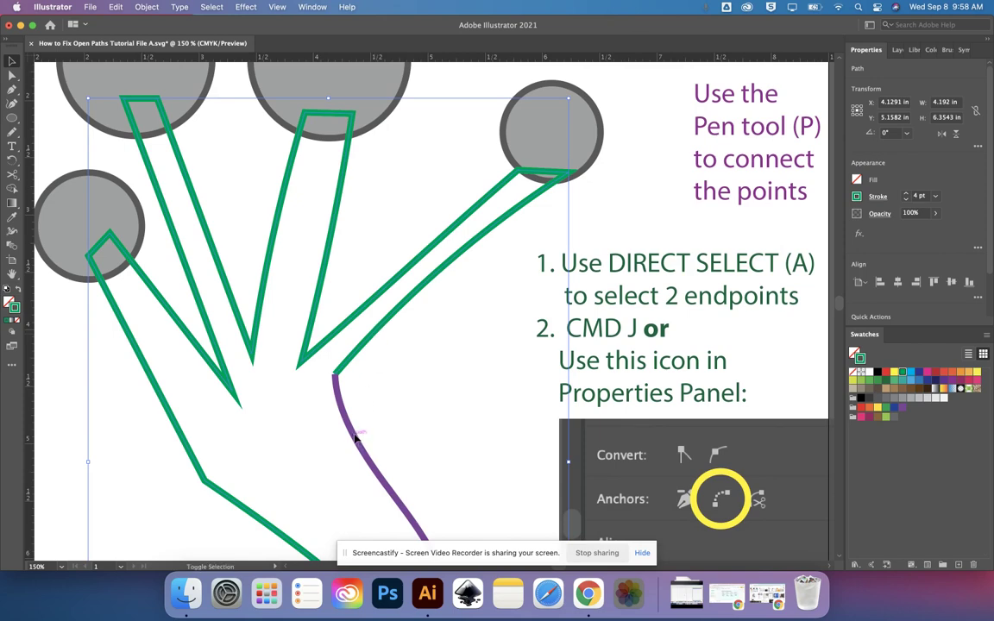
key(super+j)
Step: Join the two open bottom ends and zoom out to see the whole tree
scroll(438, 443, down, 10)
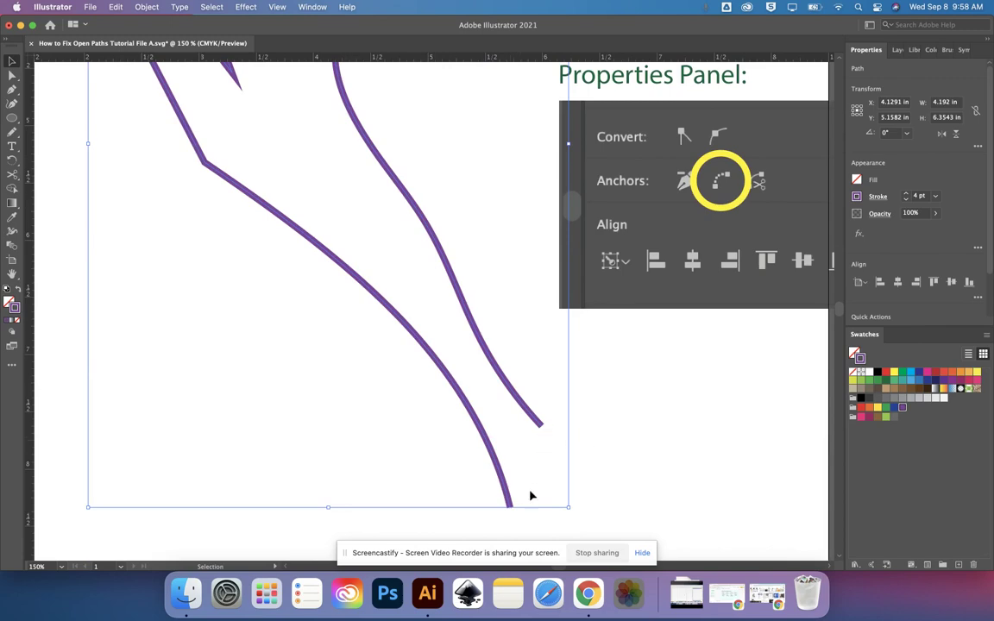
key(super+j)
key(super+minus)
key(super+minus)
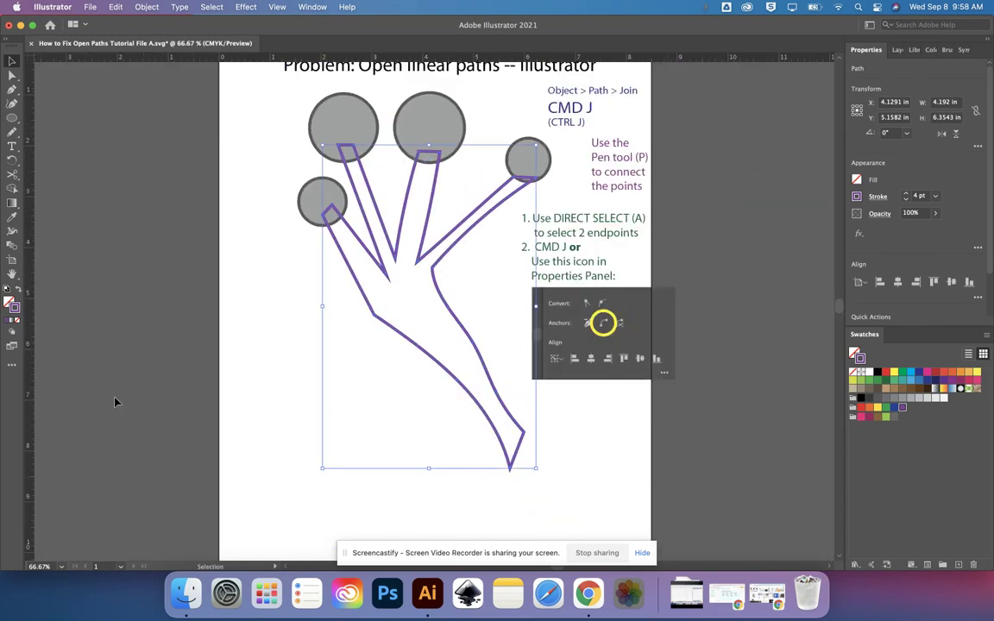
Step: Select the tree and all four circles and show the Pathfinder panel
click(17, 292)
click(17, 292)
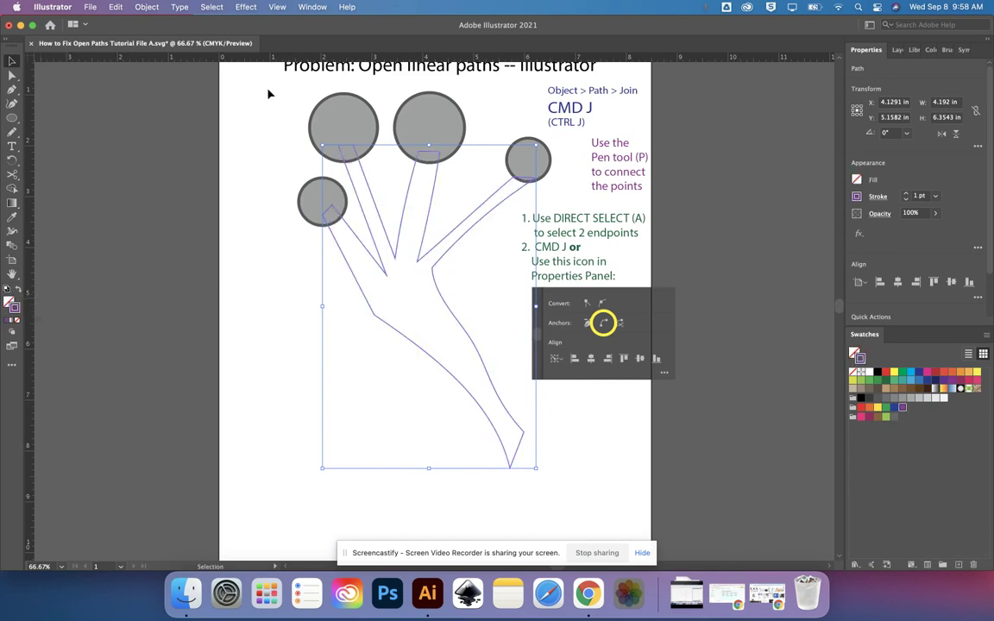
key(super+a)
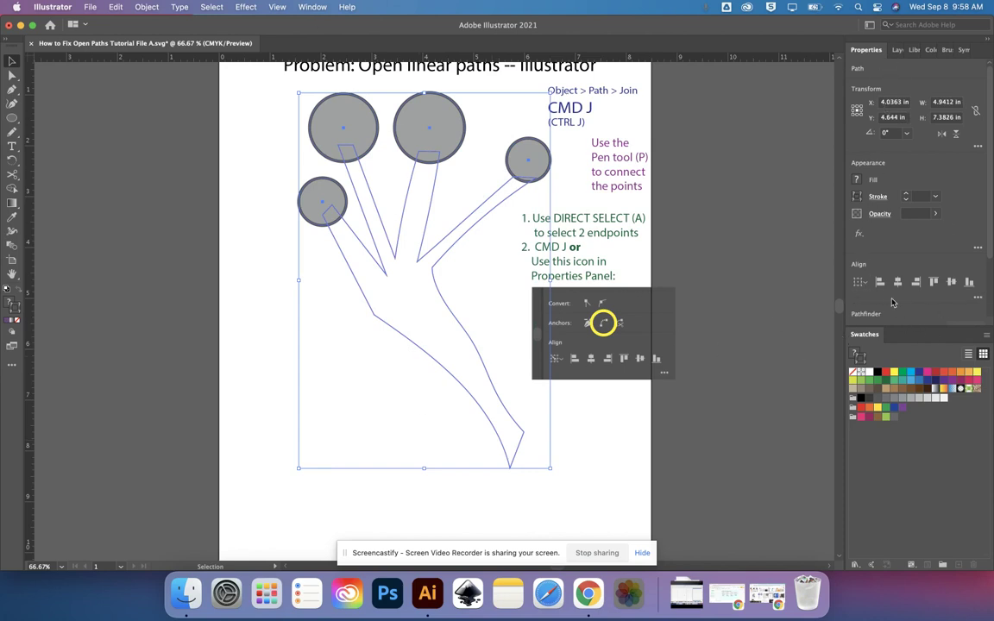
click(277, 7)
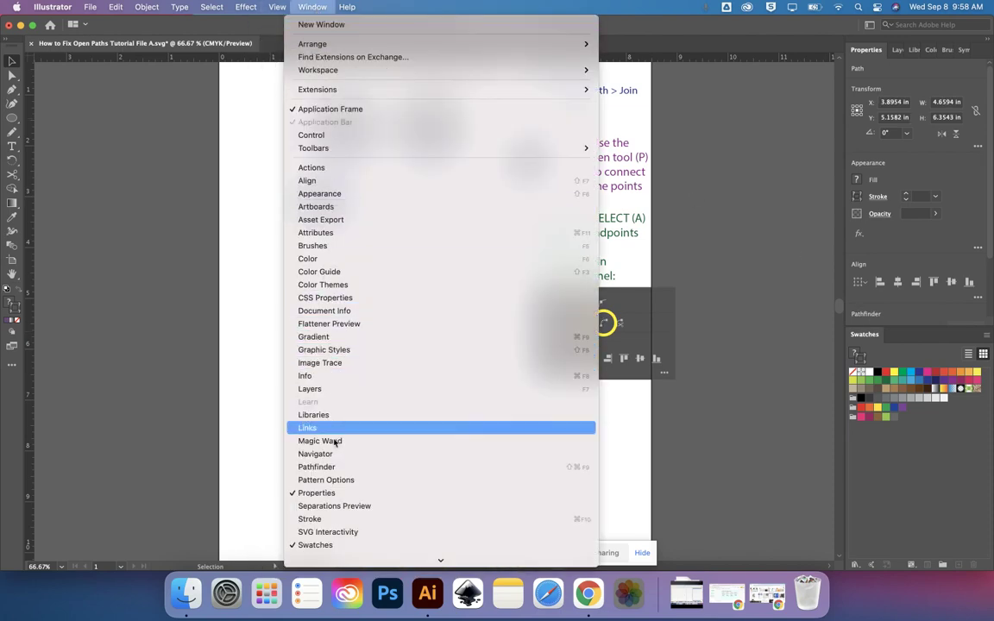
click(316, 467)
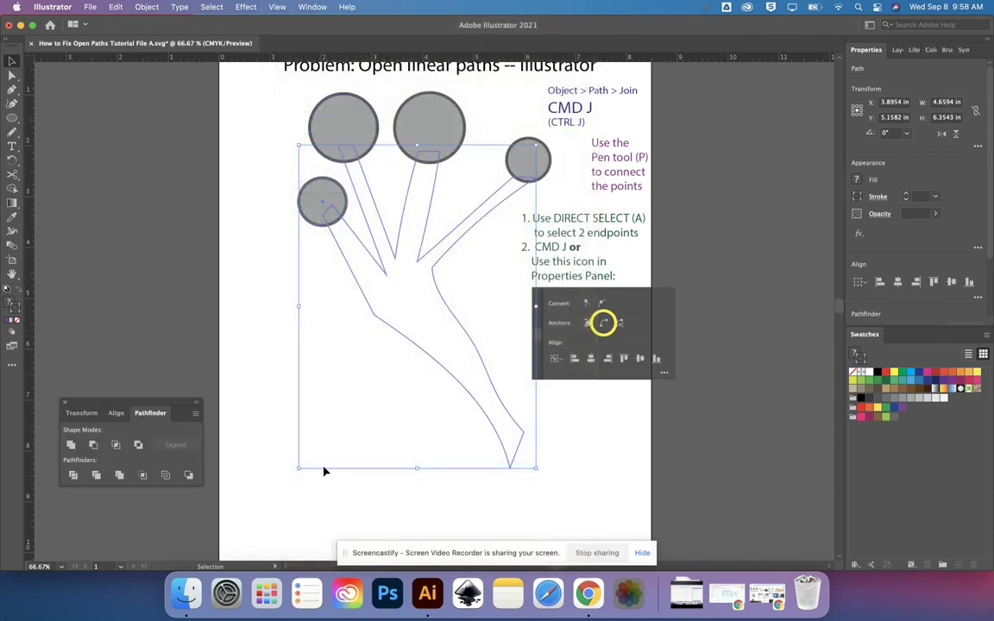
Step: Unite the tree and four circles into one shape using Pathfinder's Unite
drag(119, 399, 710, 156)
drag(282, 113, 515, 244)
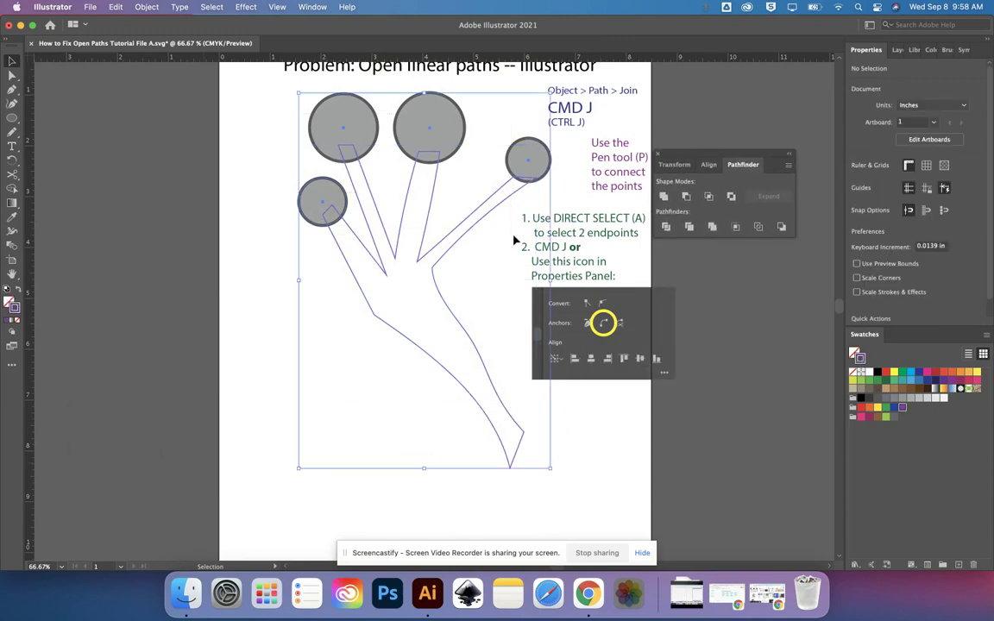
click(663, 197)
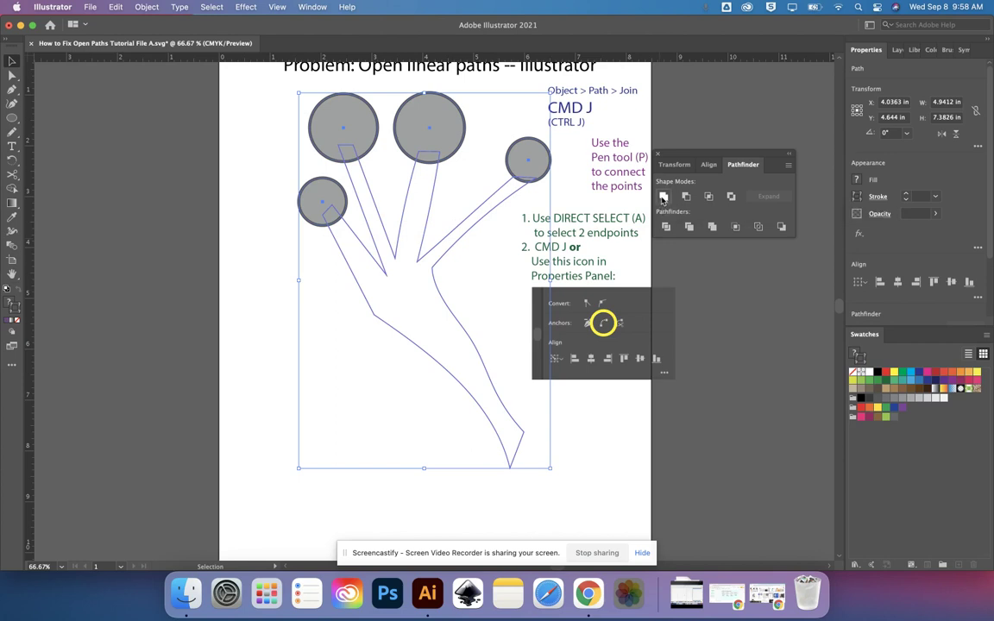
click(19, 292)
Step: Undo back to the separate green branch strokes and zoom in on the branch junction
click(19, 292)
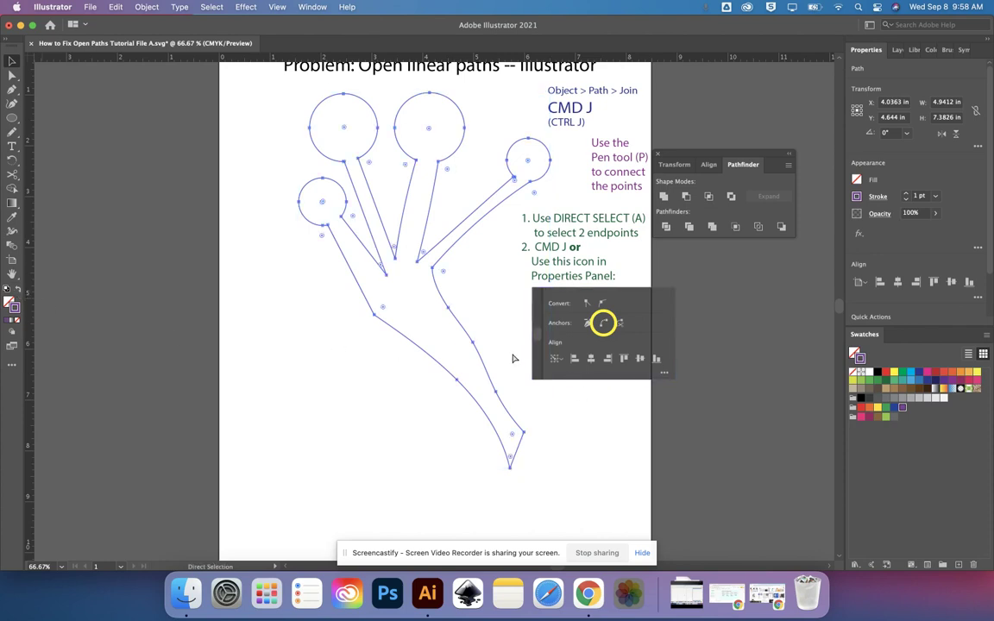
key(super+shift+z)
key(super+shift+z)
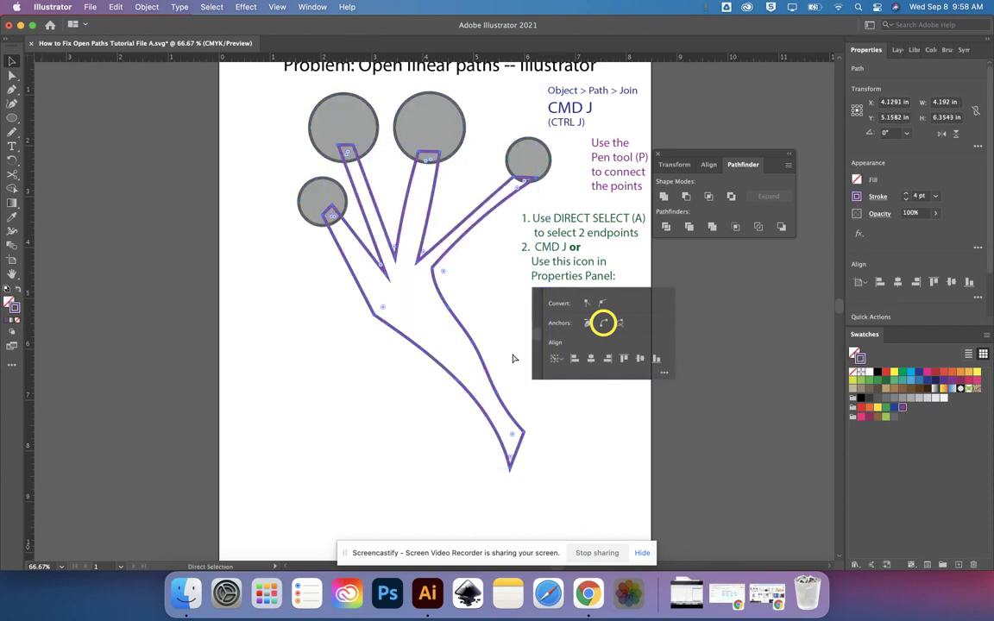
key(super+z)
key(super+z)
key(super+z)
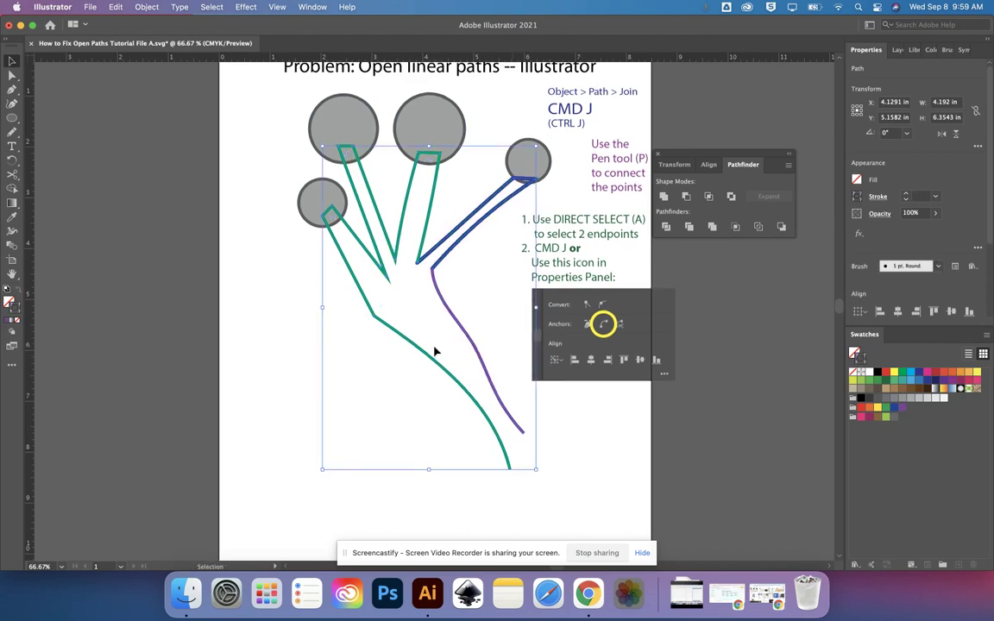
key(super+equal)
key(super+equal)
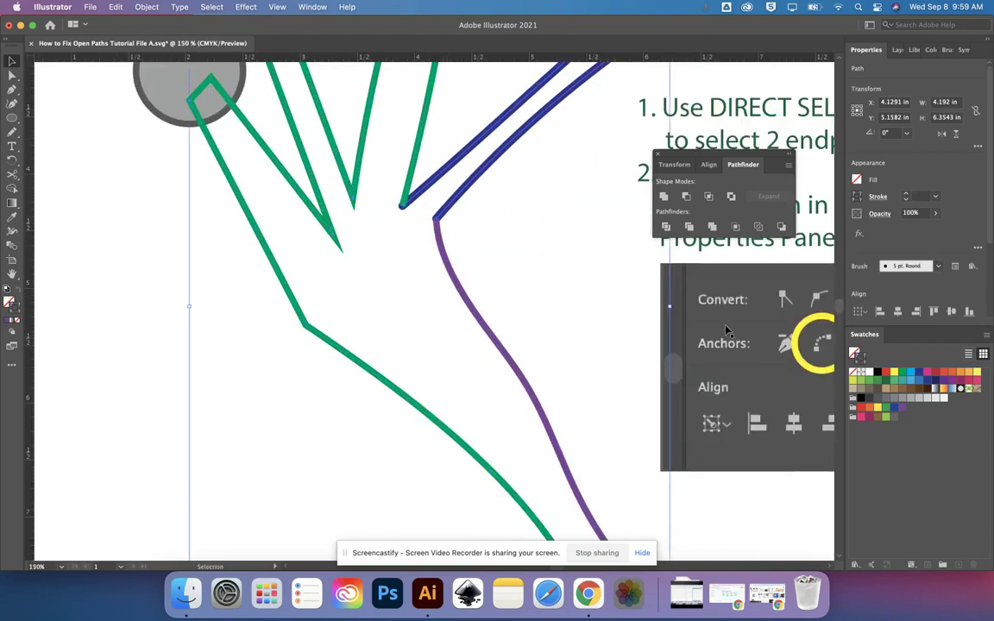
drag(841, 346, 753, 351)
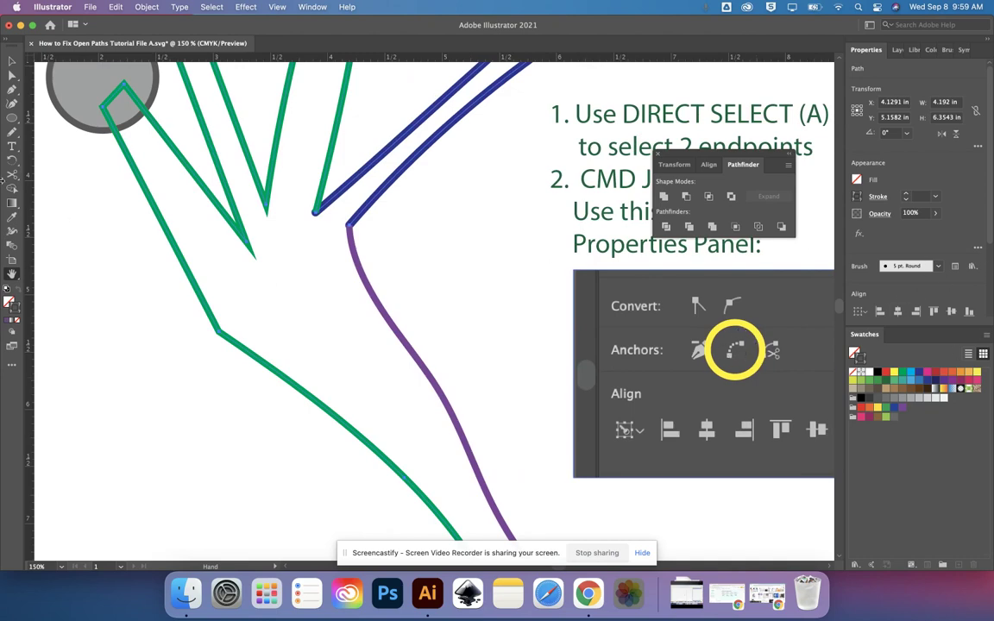
Step: Connect the trunk and green branch endpoint pairs using Connect selected end points
click(12, 75)
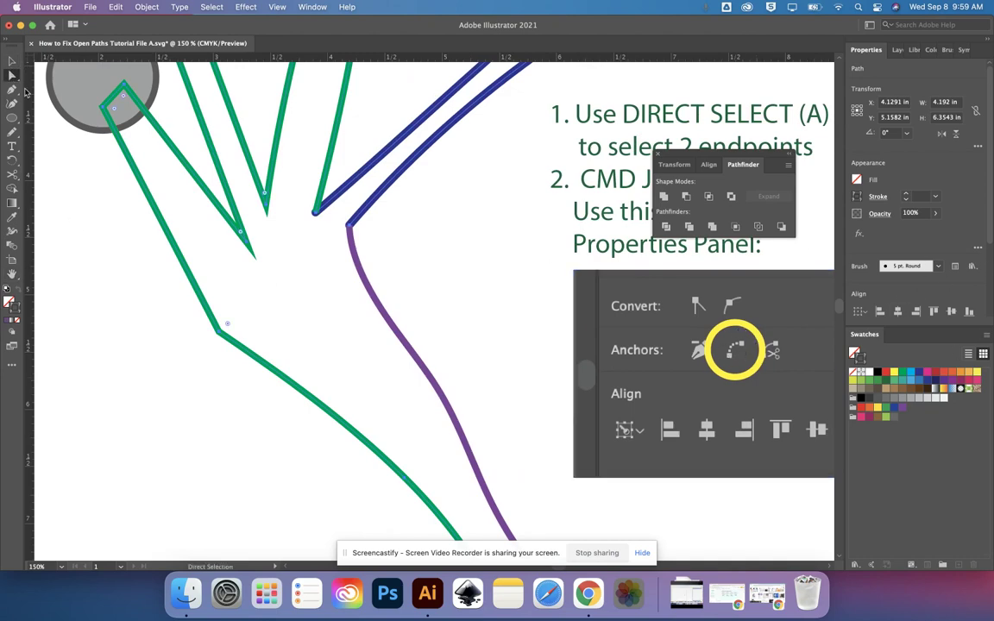
click(350, 231)
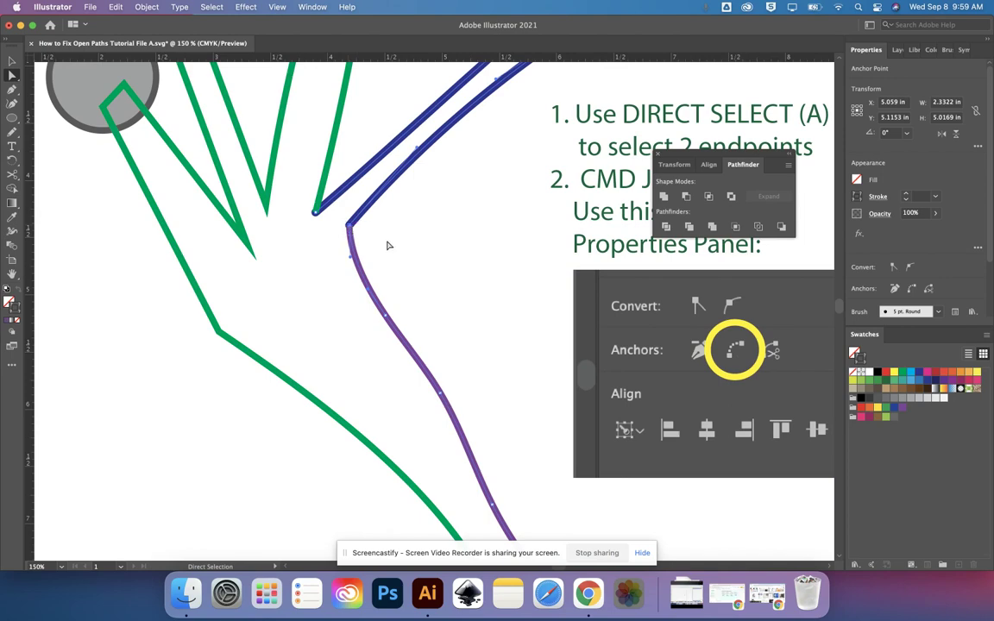
click(916, 290)
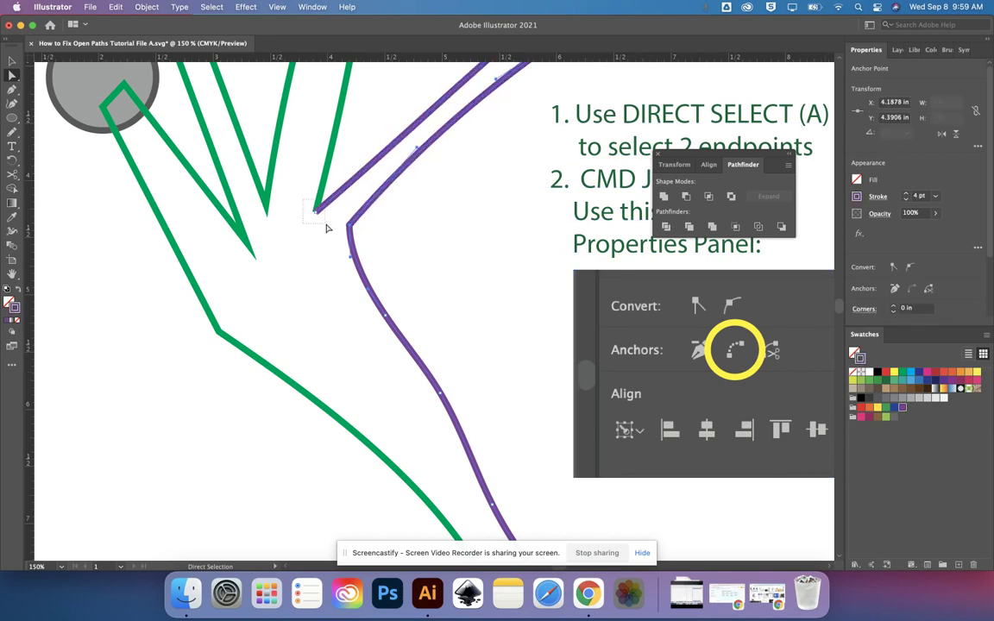
drag(326, 228, 327, 228)
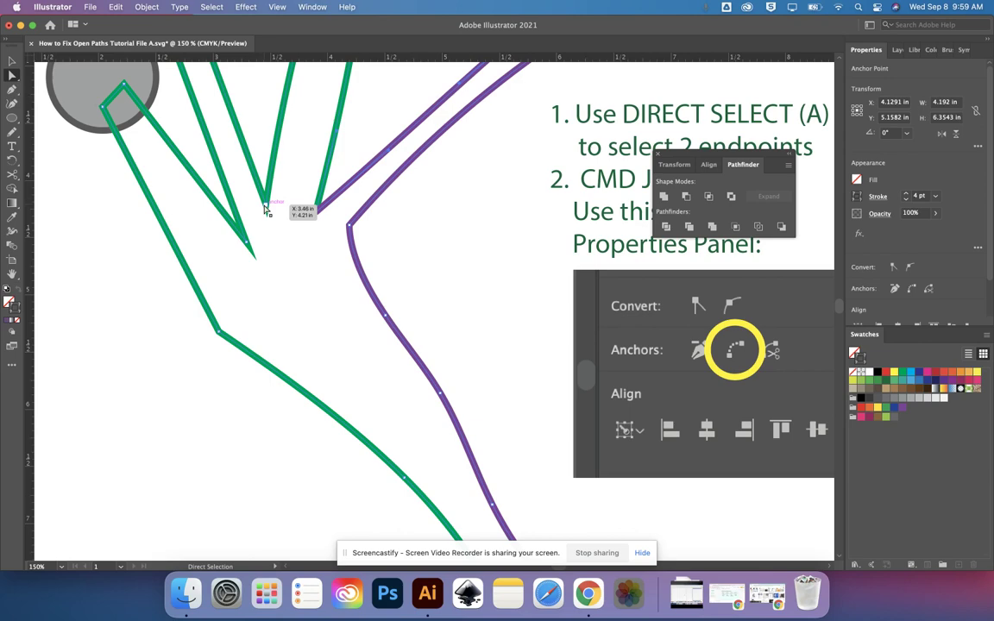
drag(329, 230, 328, 235)
click(912, 289)
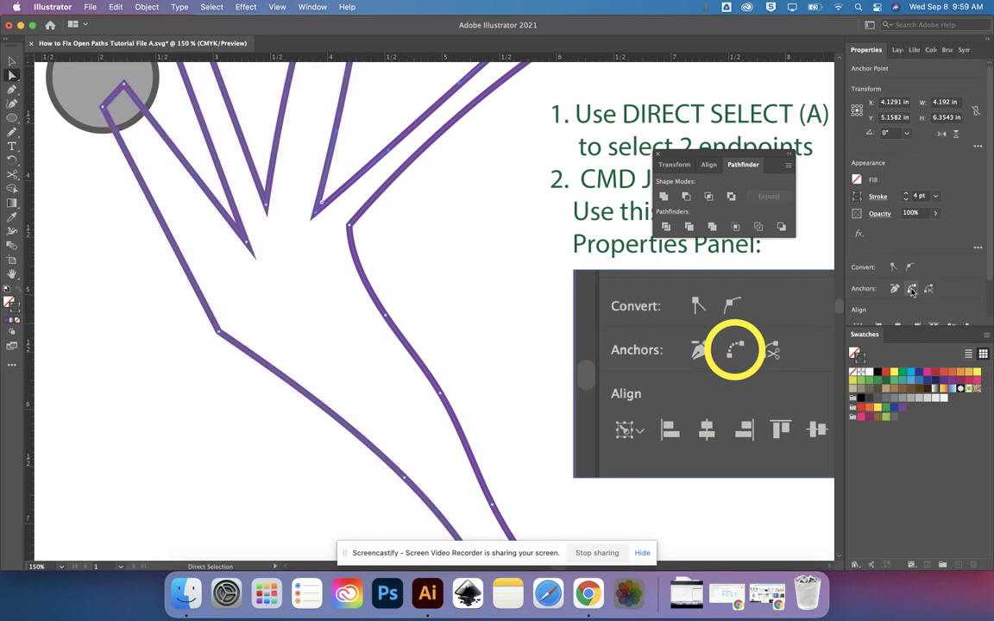
Step: Join the trunk's two bottom endpoints into a point, then zoom out to view the whole tree
scroll(514, 323, down, 2)
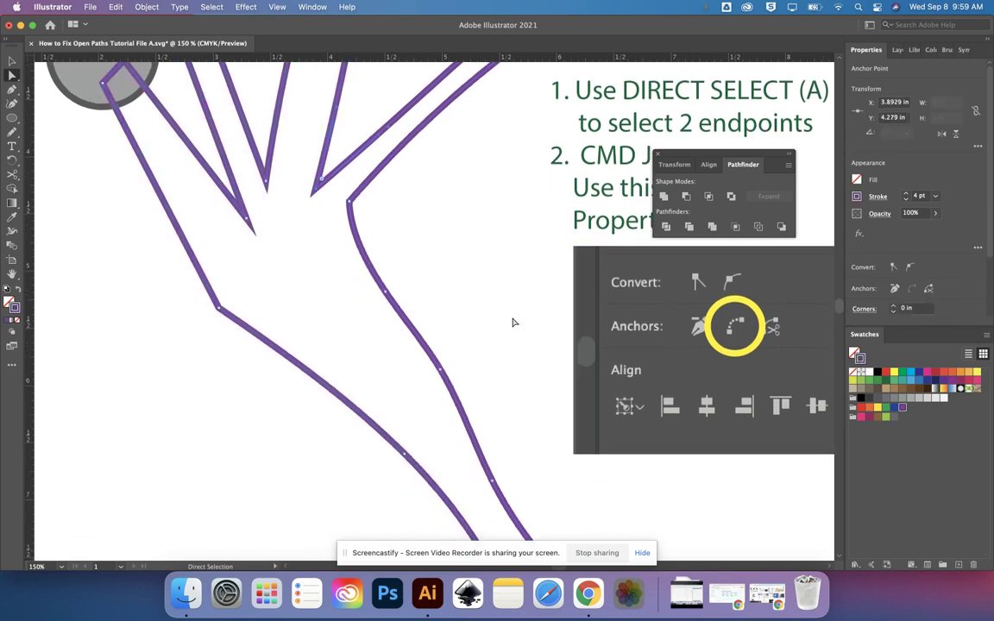
scroll(513, 323, up, 3)
scroll(512, 323, down, 10)
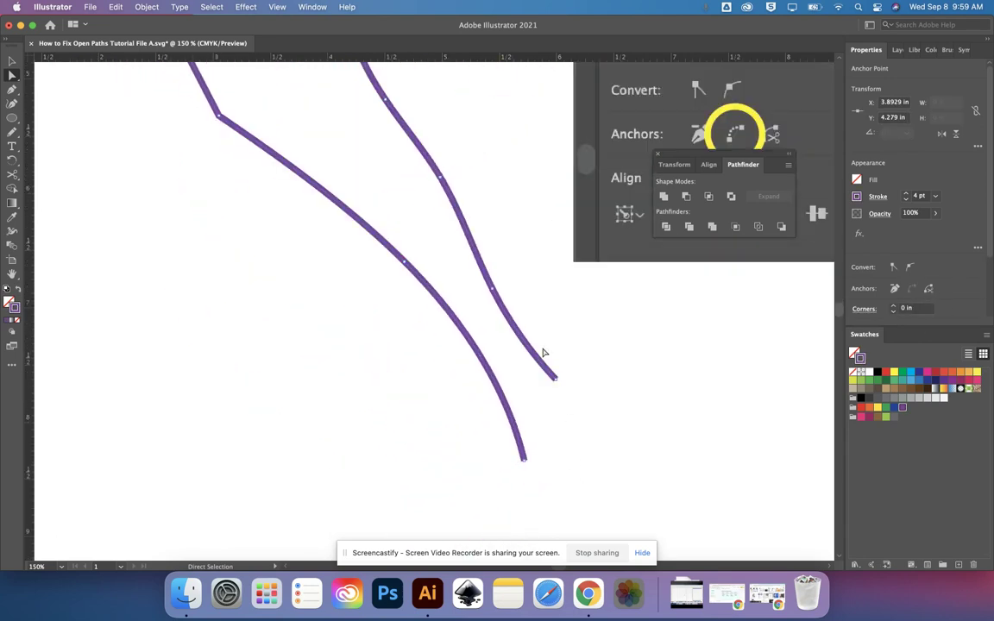
drag(428, 353, 619, 525)
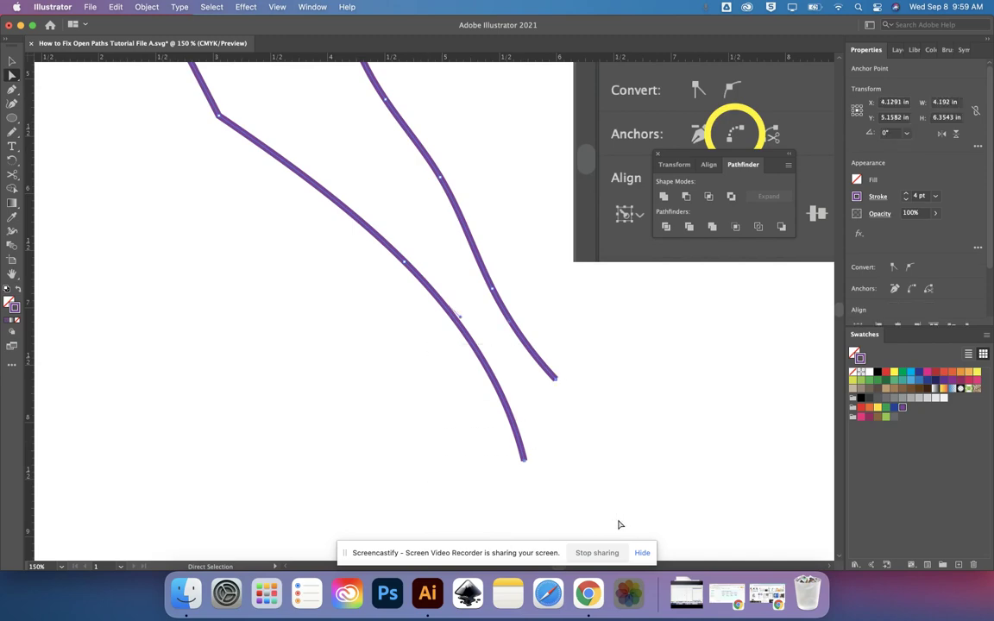
click(914, 290)
scroll(633, 466, up, 5)
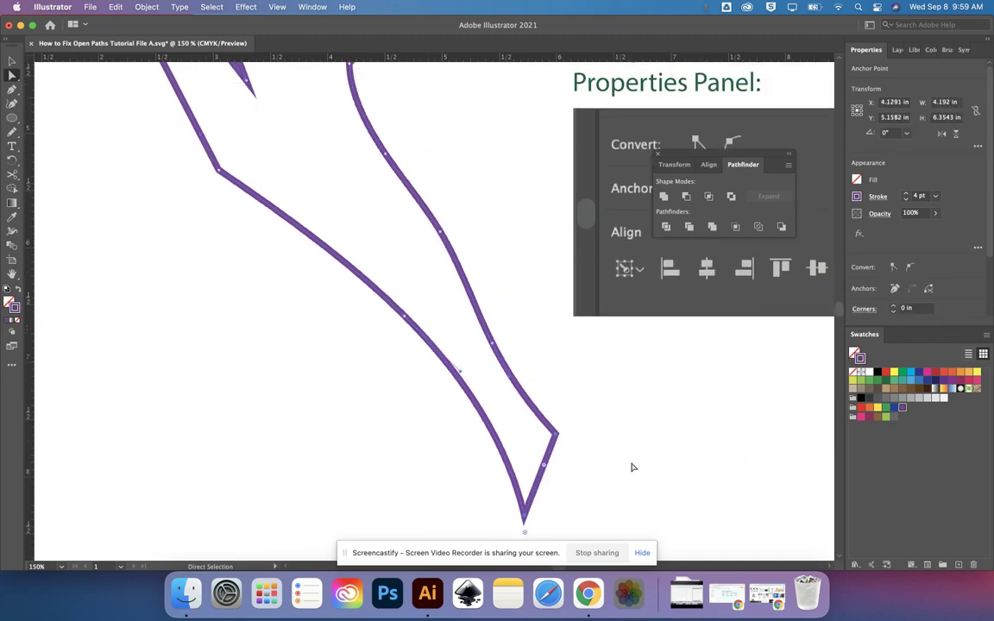
key(super+minus)
key(super+minus)
scroll(591, 411, up, 5)
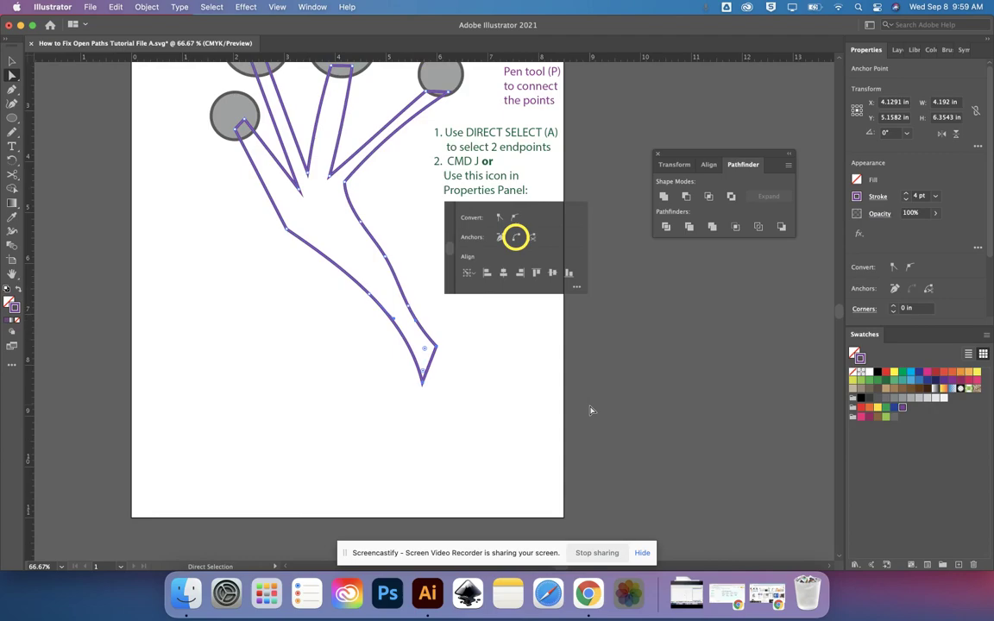
scroll(563, 407, down, 3)
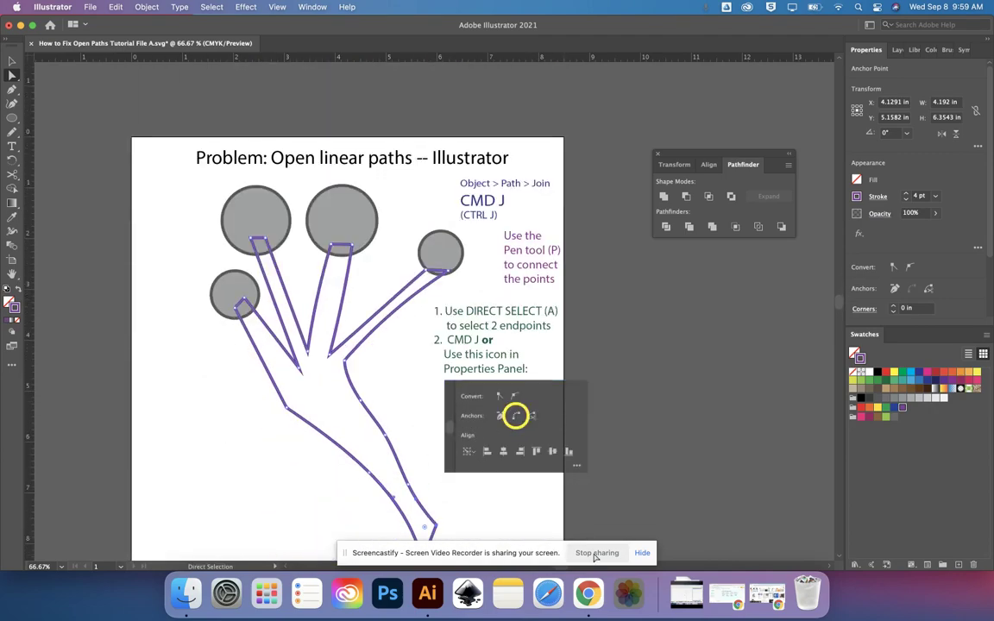